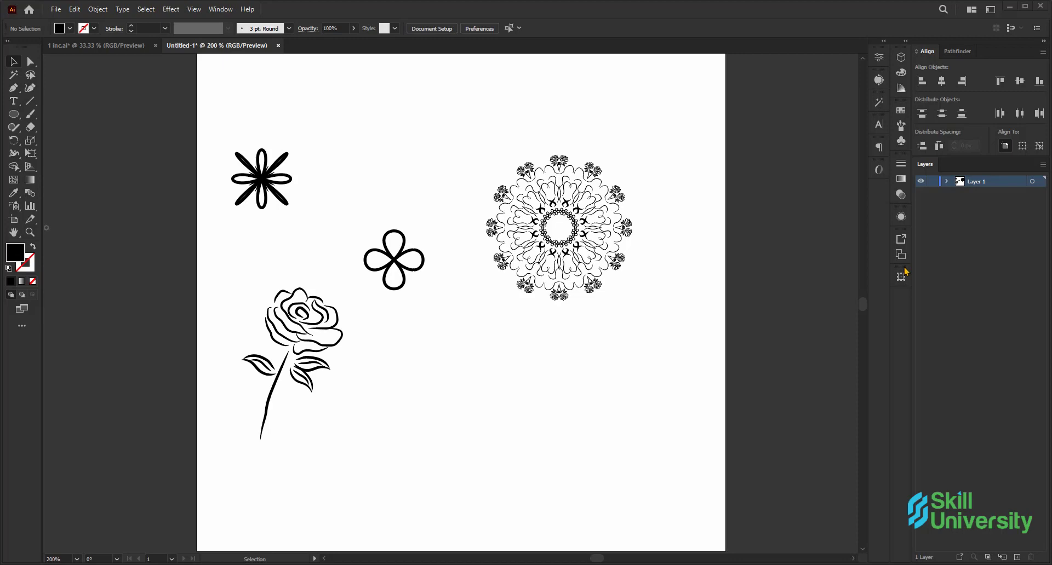
- Gather the star flower, four-petal flower, rose and mandala close together on the artboard
scroll(391, 240, "down", 3)
scroll(383, 242, "down", 3)
left_click_drag(295, 193, 703, 243)
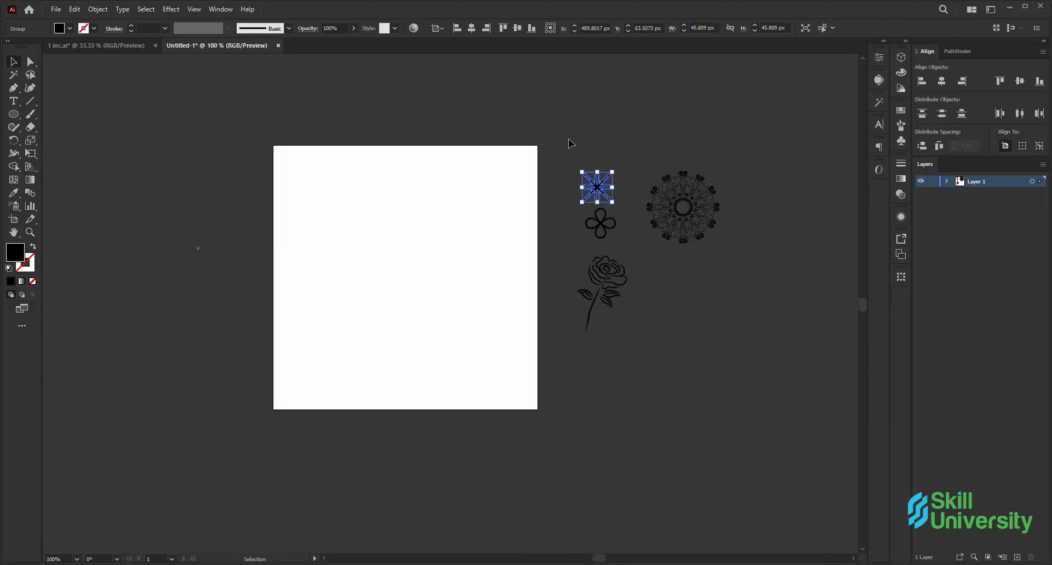
left_click_drag(703, 216, 470, 245)
scroll(323, 241, "up", 3)
left_click(323, 241)
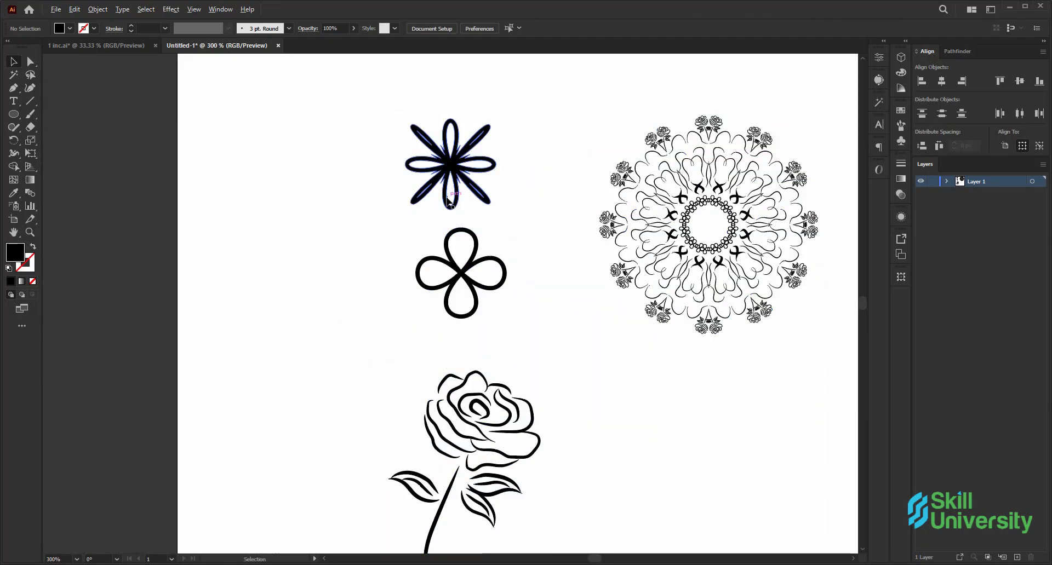
scroll(449, 196, "down", 2)
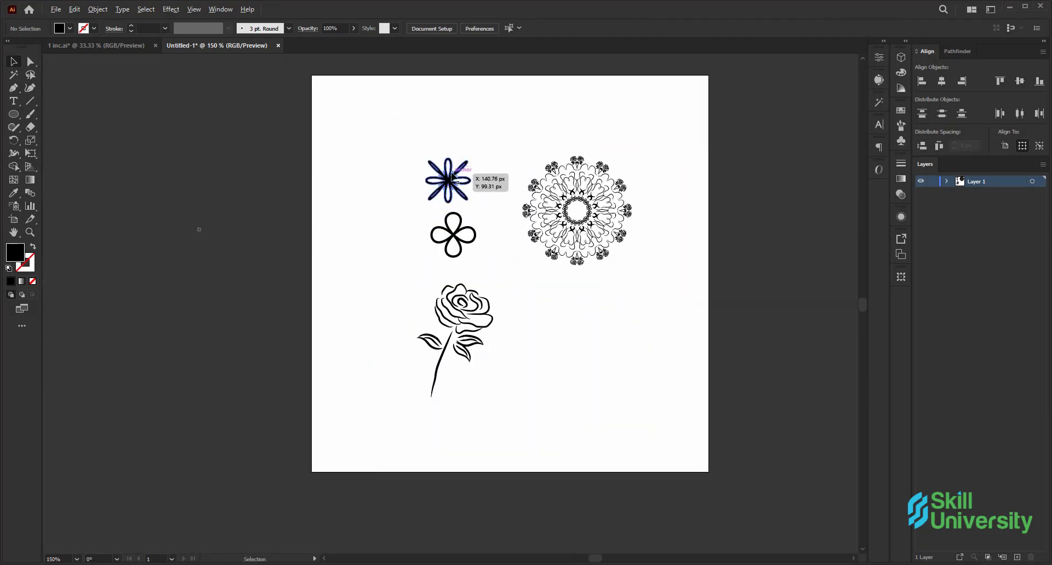
scroll(450, 182, "up", 2)
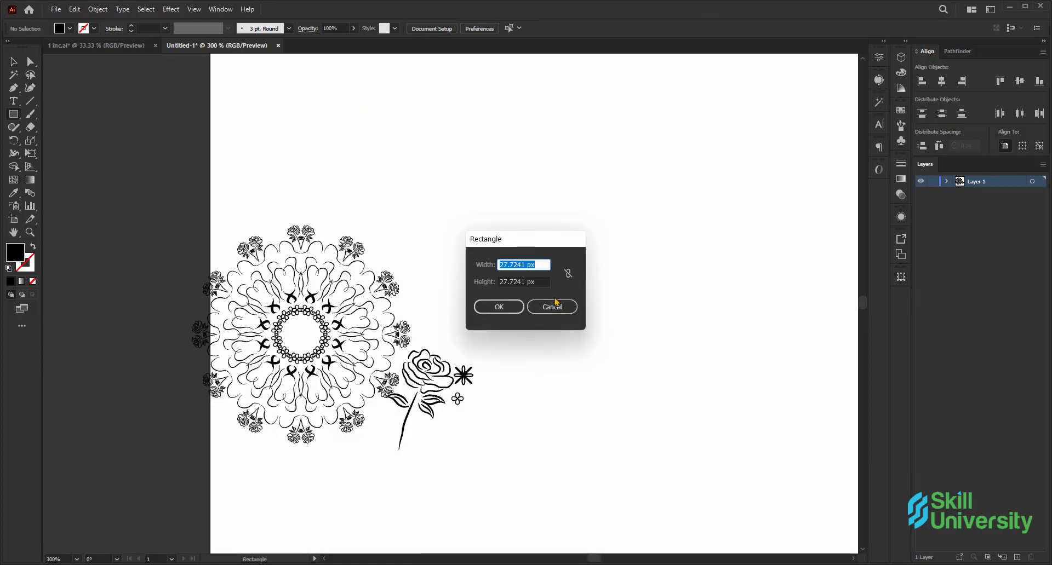
- Create a 200 × 200 px rectangle and place it across the artboard's right edge, clear of the motifs
left_click(554, 306)
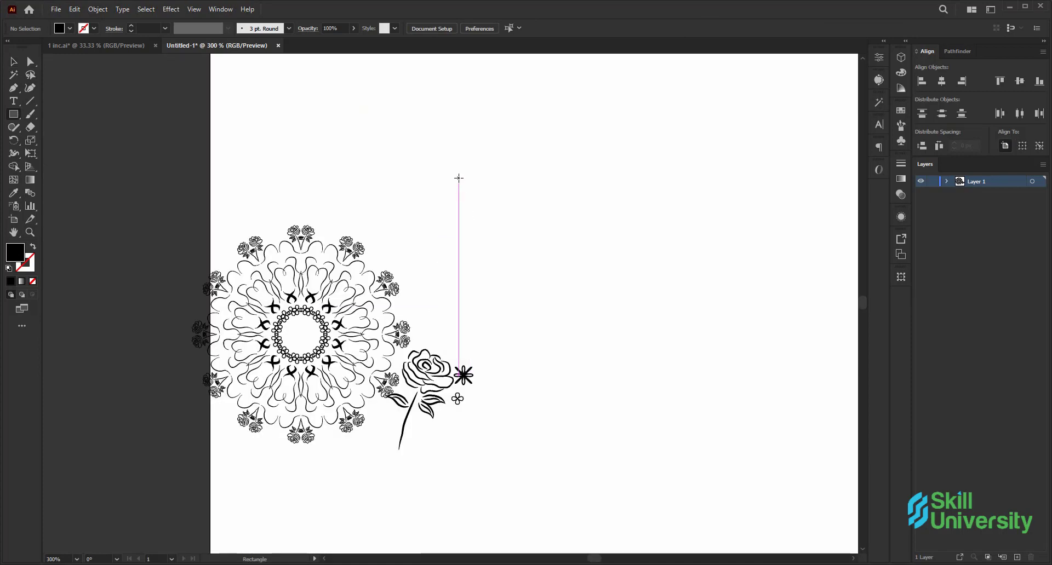
left_click(458, 178)
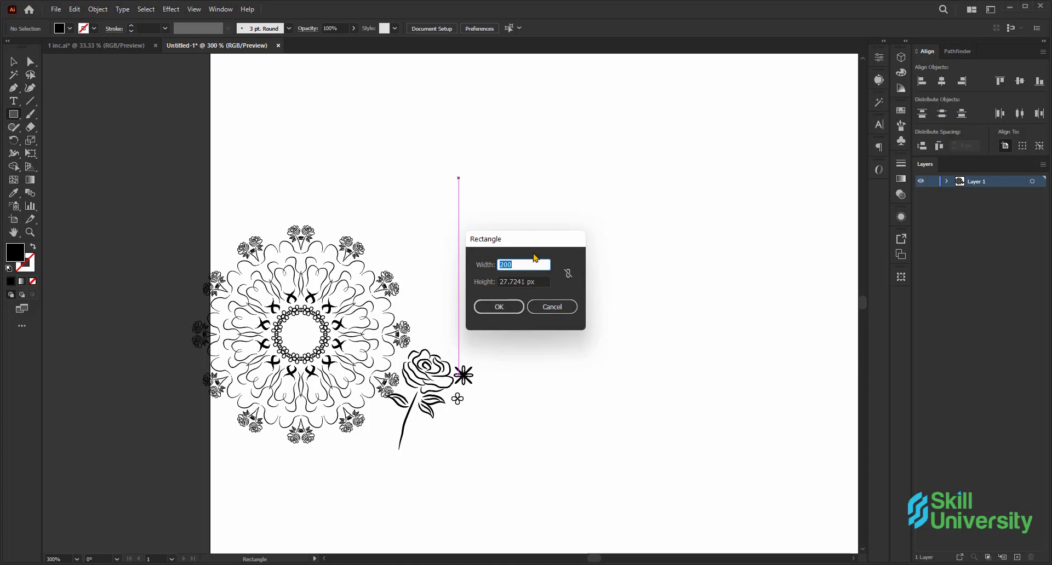
left_click(543, 279)
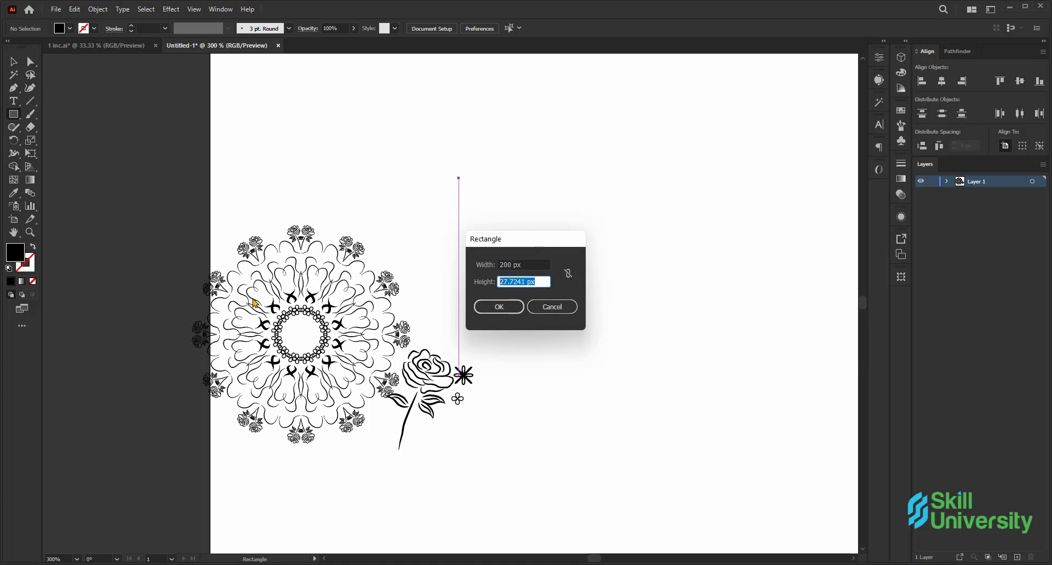
left_click(506, 307)
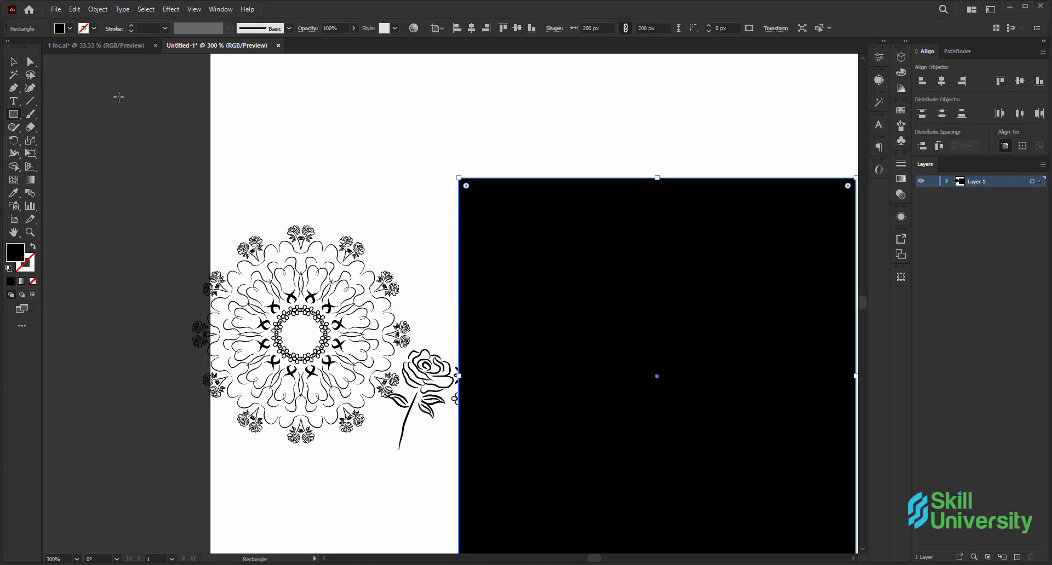
scroll(378, 157, "down", 3)
left_click_drag(471, 210, 540, 242)
scroll(362, 149, "up", 2)
- Try a white and a red fill on the square
left_click(71, 29)
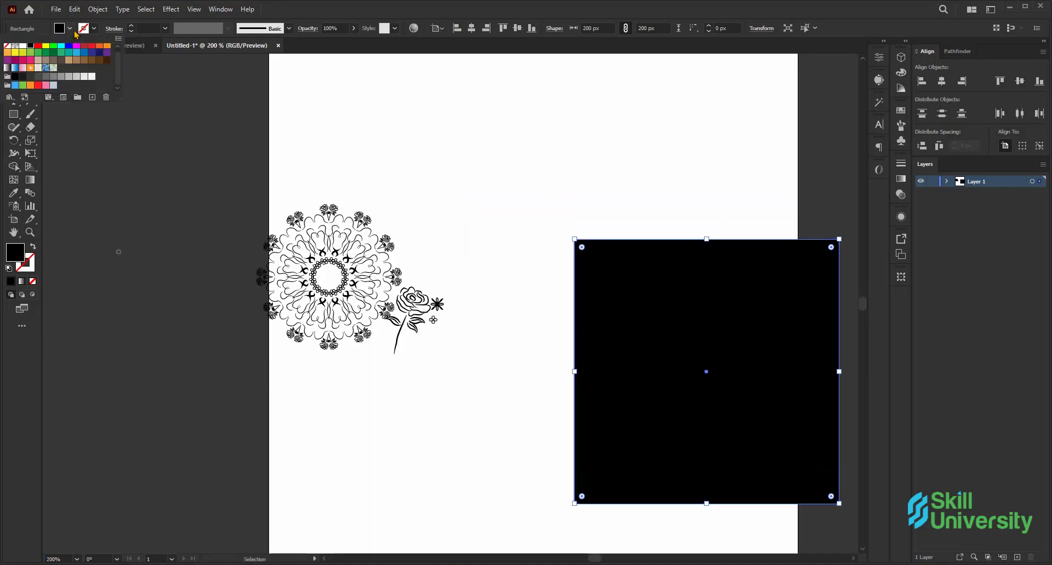
left_click(24, 47)
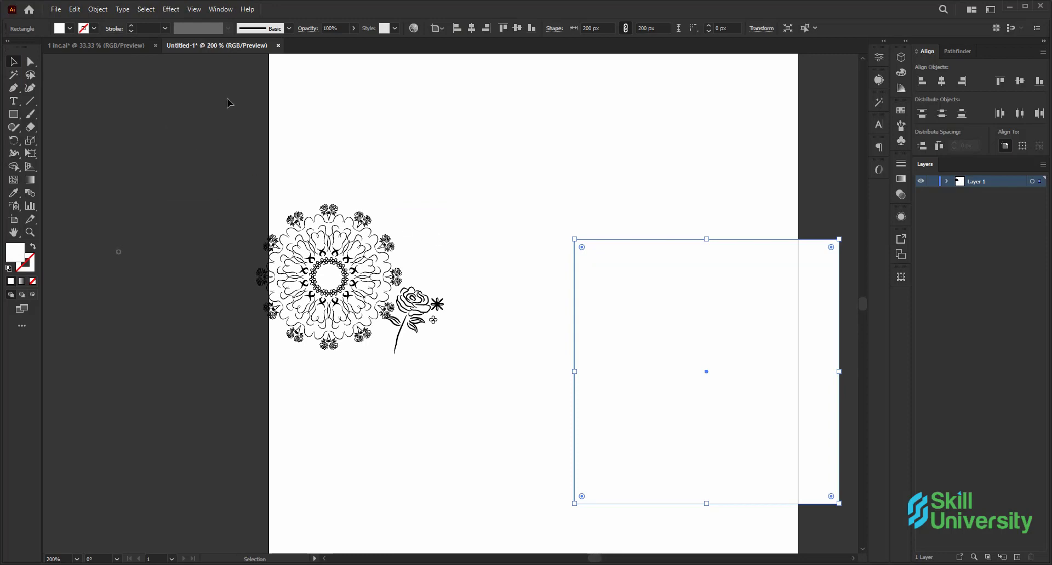
left_click(85, 31)
left_click(33, 50)
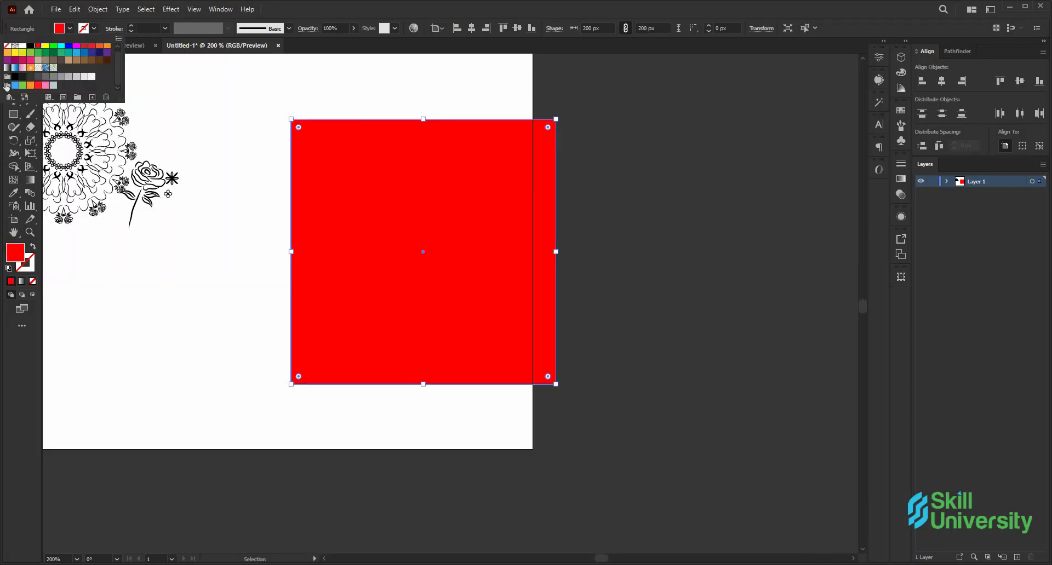
- Open the Textiles swatch library in an enlarged panel and fill the square with its dark rose swatch
left_click(10, 98)
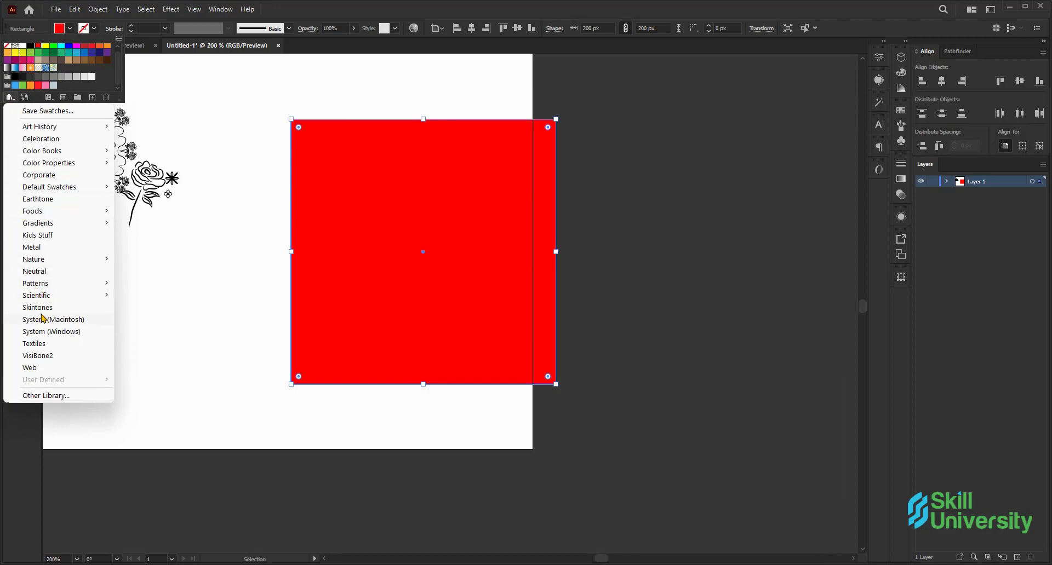
left_click(38, 343)
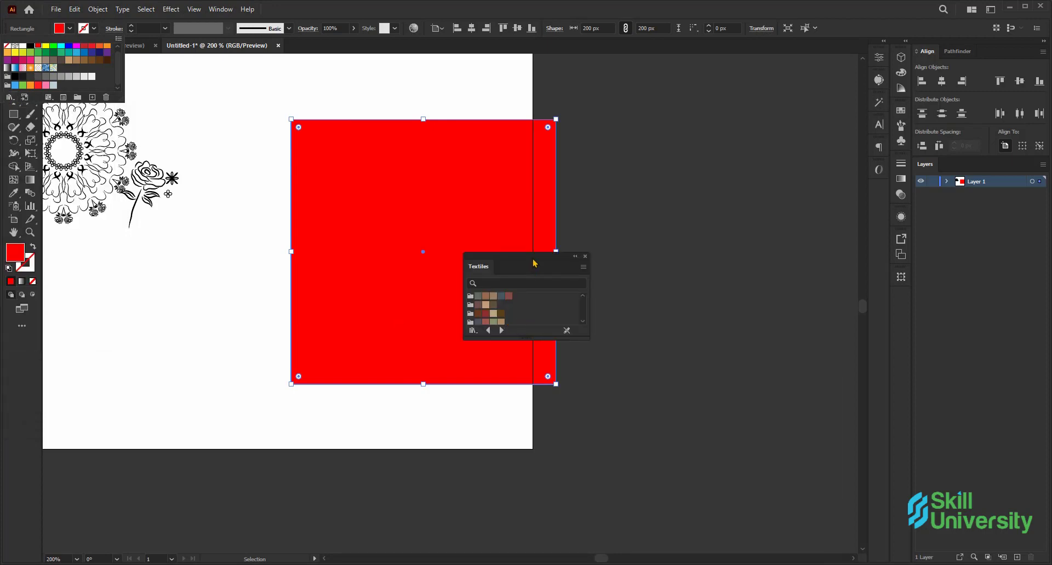
left_click(534, 264)
left_click_drag(518, 258, 709, 146)
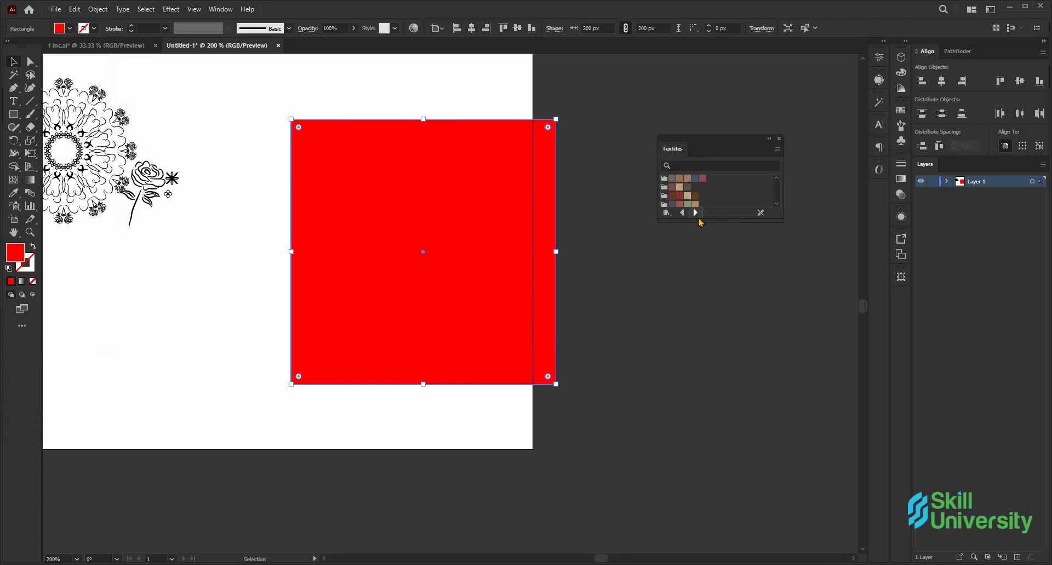
left_click_drag(700, 220, 700, 376)
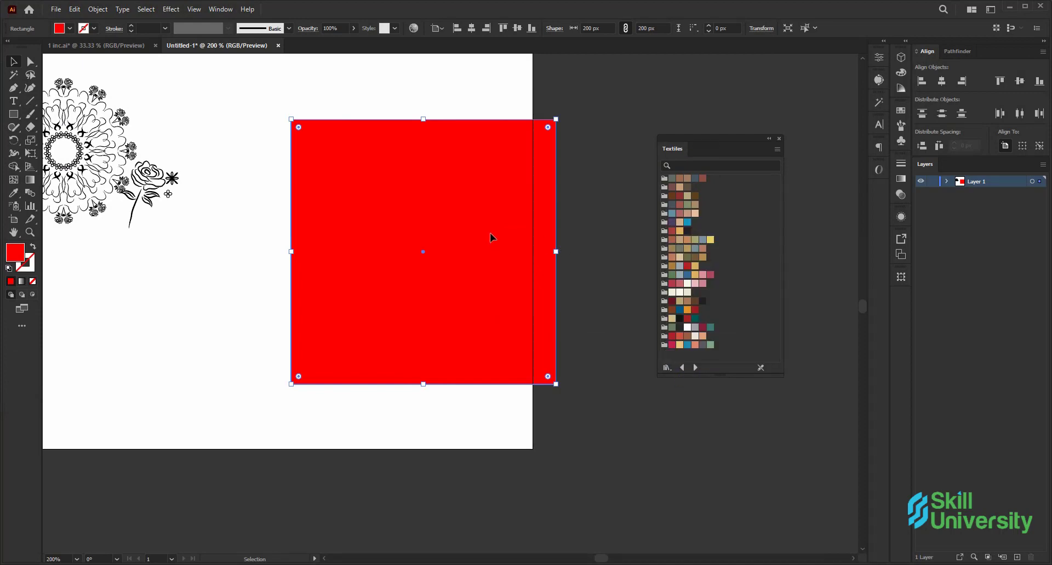
left_click(710, 274)
key("ctrl+1")
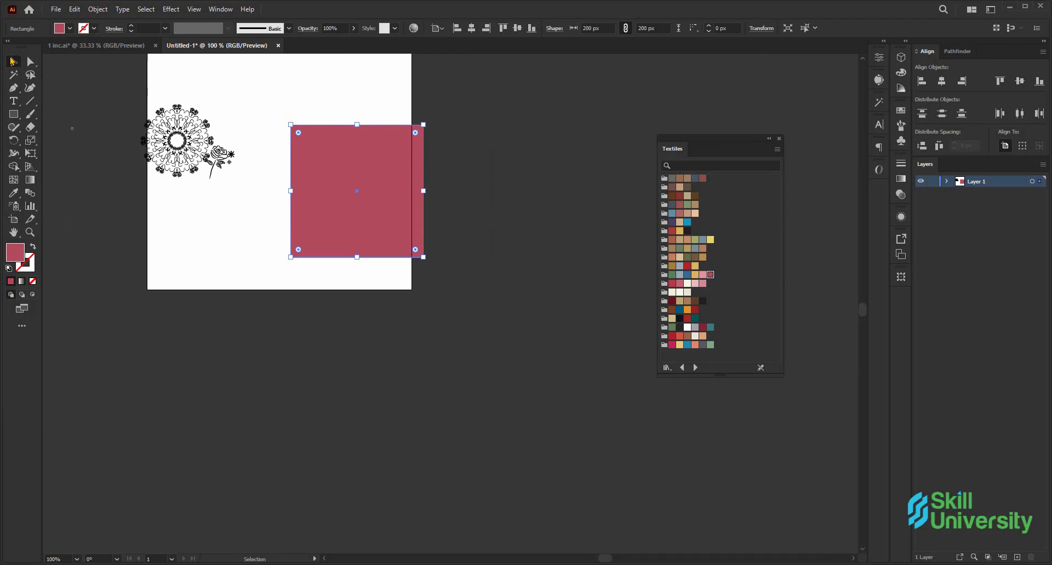
- Move the motifs partly onto the square and fill them with the pale pink Textiles swatch
scroll(263, 152, "up", 2, "alt")
scroll(500, 225, "down", 1)
scroll(293, 155, "down", 1, "alt")
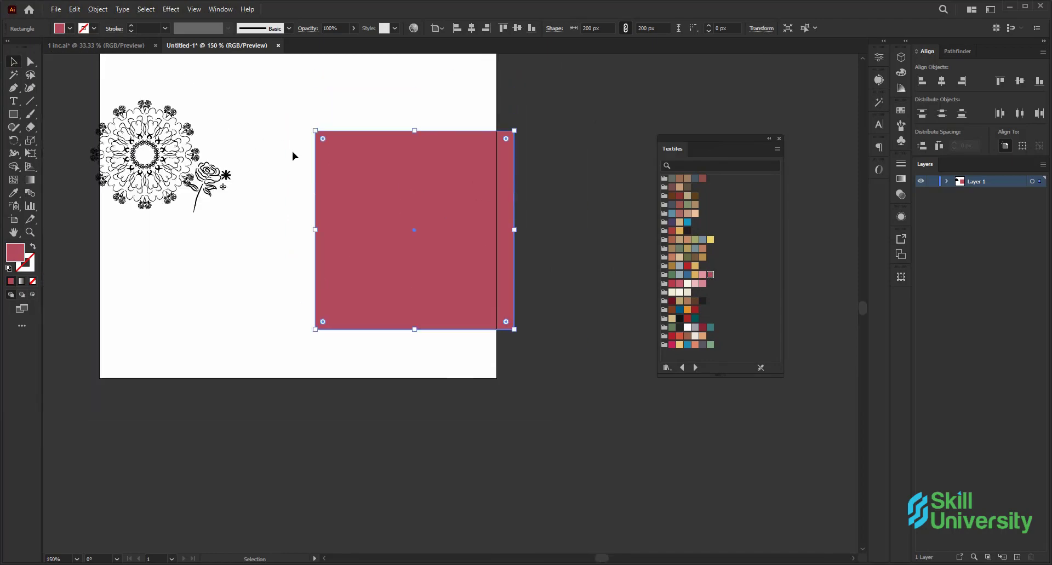
scroll(294, 155, "up", 1)
left_click(179, 176)
left_click_drag(178, 177, 348, 237)
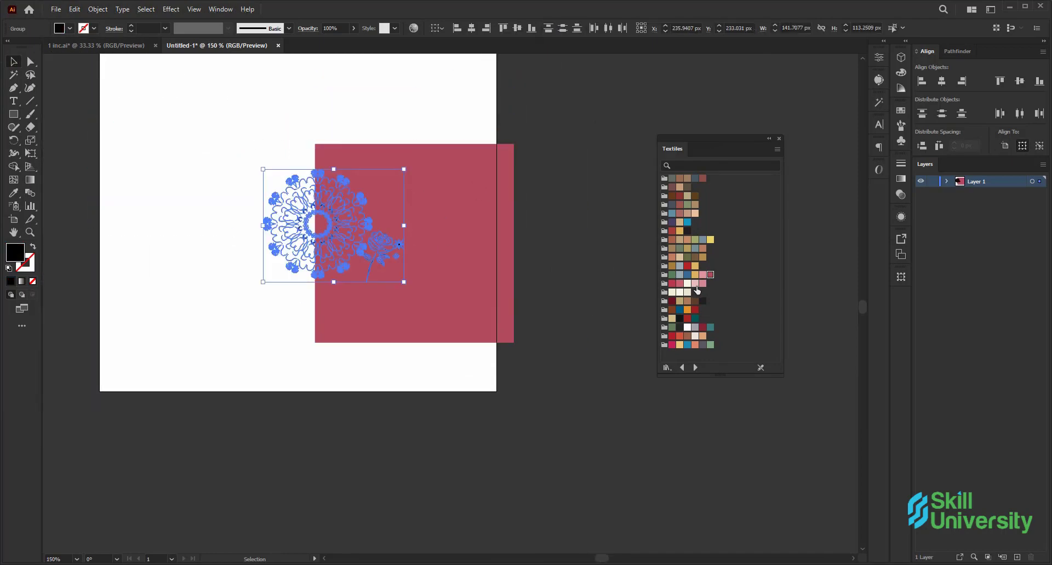
left_click(695, 284)
left_click(387, 98)
scroll(376, 192, "up", 2)
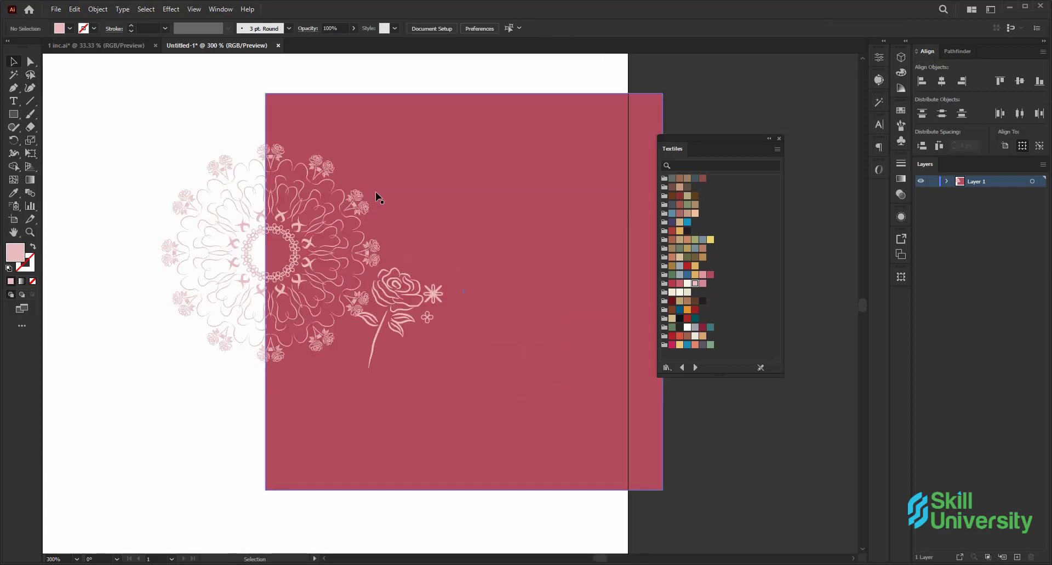
- Reposition the square partly under the motifs and fill it with the medium pink Textiles swatch
scroll(387, 191, "down", 2, "alt")
left_click_drag(449, 192, 568, 201)
scroll(521, 202, "down", 3, "alt")
scroll(527, 203, "up", 2, "alt")
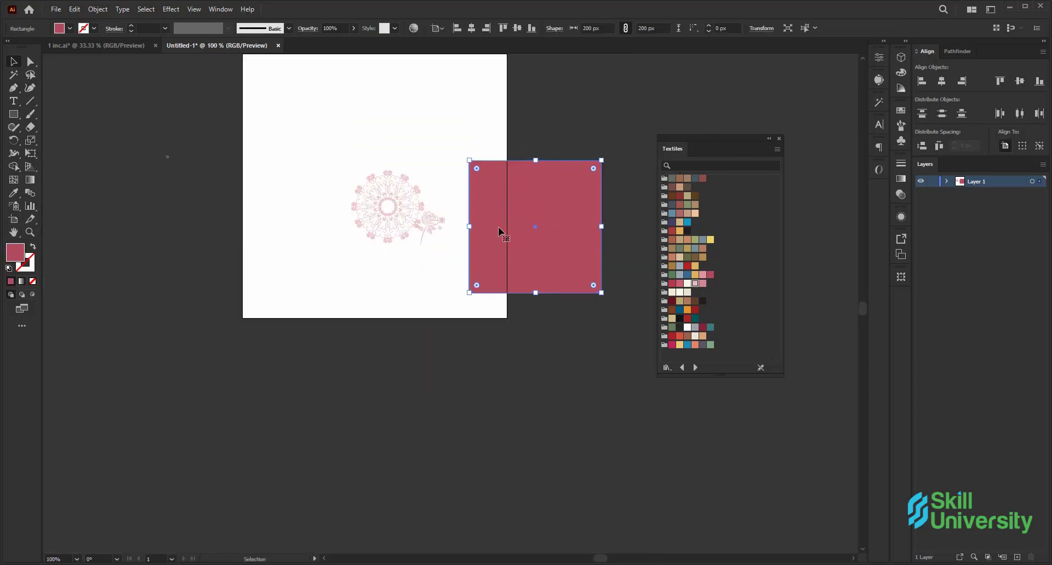
left_click_drag(534, 253, 481, 246)
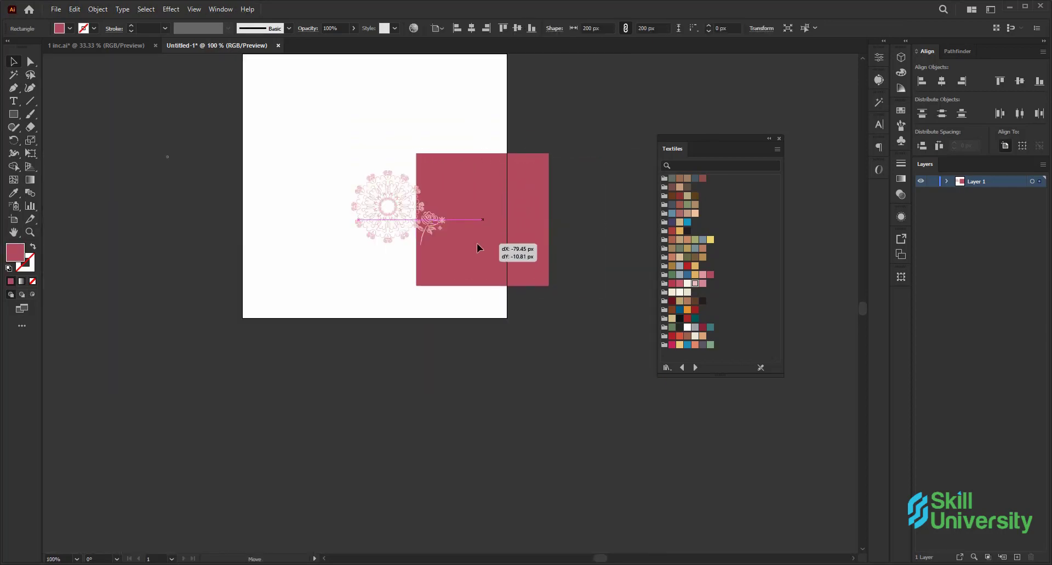
left_click(702, 284)
scroll(408, 284, "up", 1)
scroll(387, 235, "up", 3, "alt")
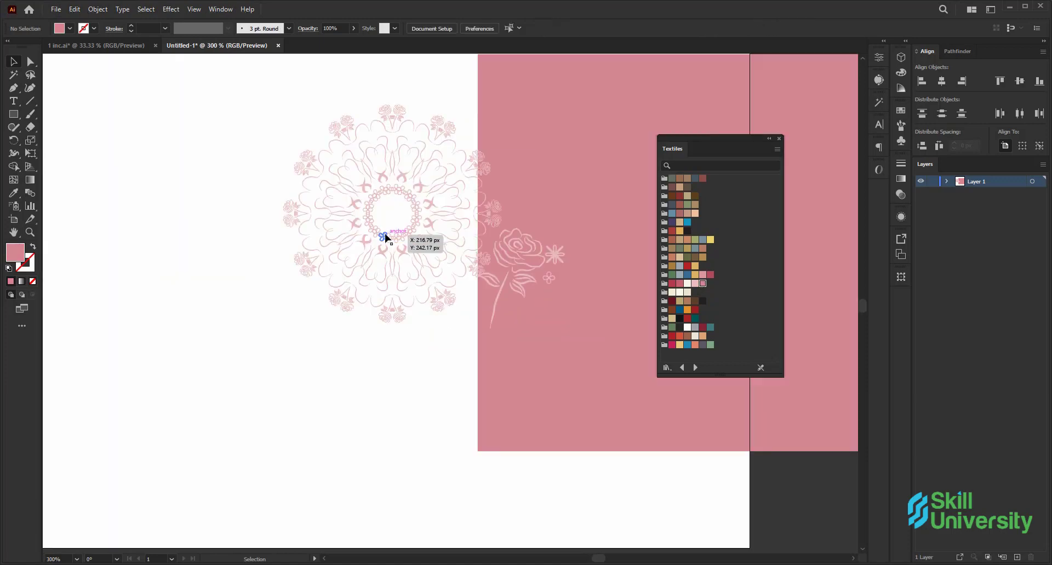
- Duplicate the pink square and place the two squares around the artboard's lower edge, clear of the motifs
scroll(525, 216, "down", 3, "alt")
left_click_drag(547, 206, 642, 319)
scroll(475, 183, "up", 1, "alt")
scroll(553, 164, "down", 3, "alt")
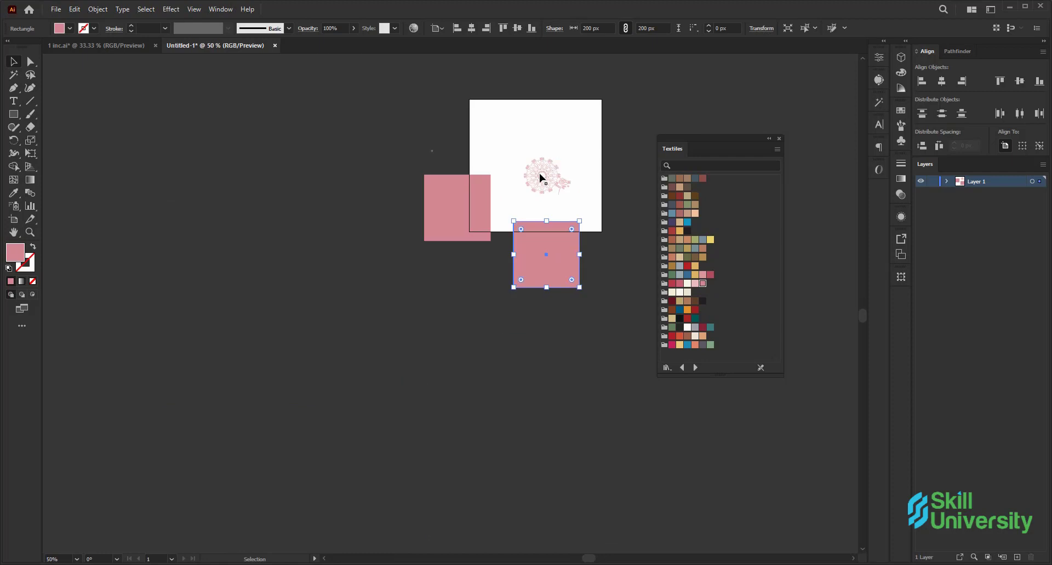
scroll(542, 177, "up", 3, "alt")
scroll(539, 137, "down", 2)
- Move the mandala over the left square's lower-left corner and enlarge it to about 130 px
left_click_drag(539, 137, 235, 277)
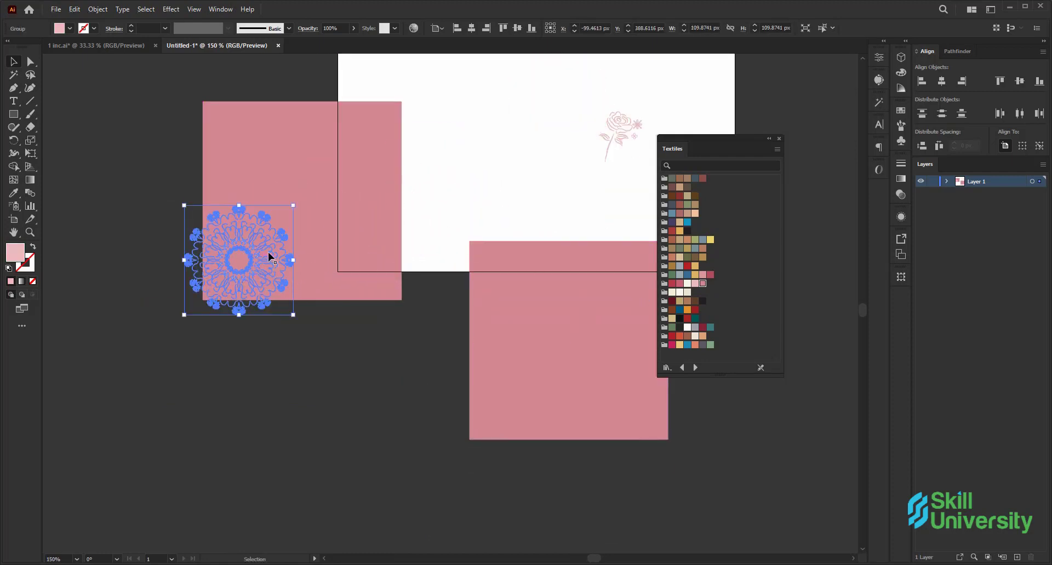
left_click_drag(296, 202, 315, 185)
left_click(495, 165)
scroll(526, 167, "down", 1, "alt")
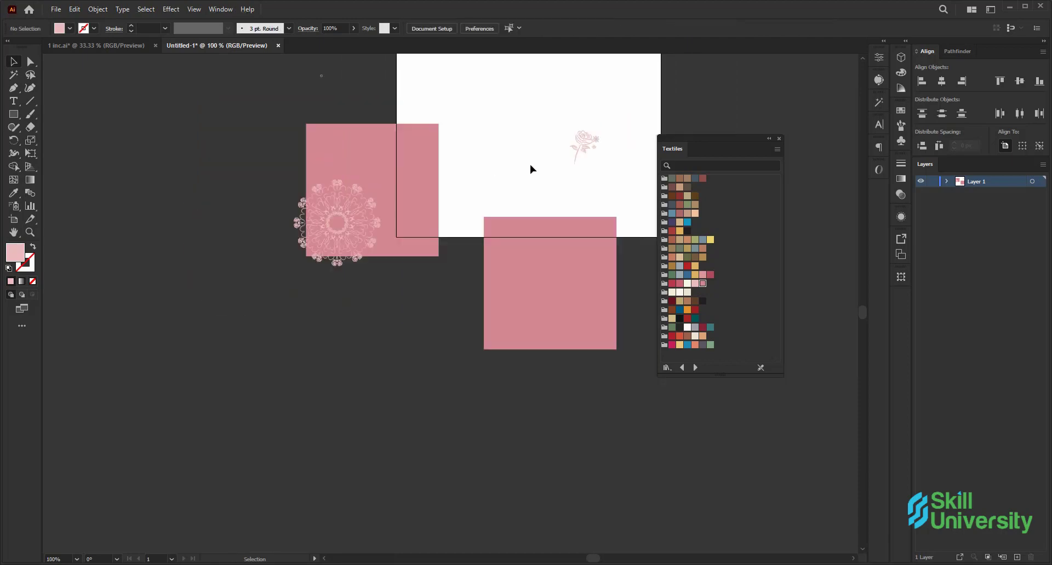
- Place the rose over the left square's lower-right corner, rotated bloom-down and enlarged
scroll(582, 150, "up", 1, "alt")
left_click_drag(586, 135, 357, 284)
scroll(358, 285, "up", 3, "alt")
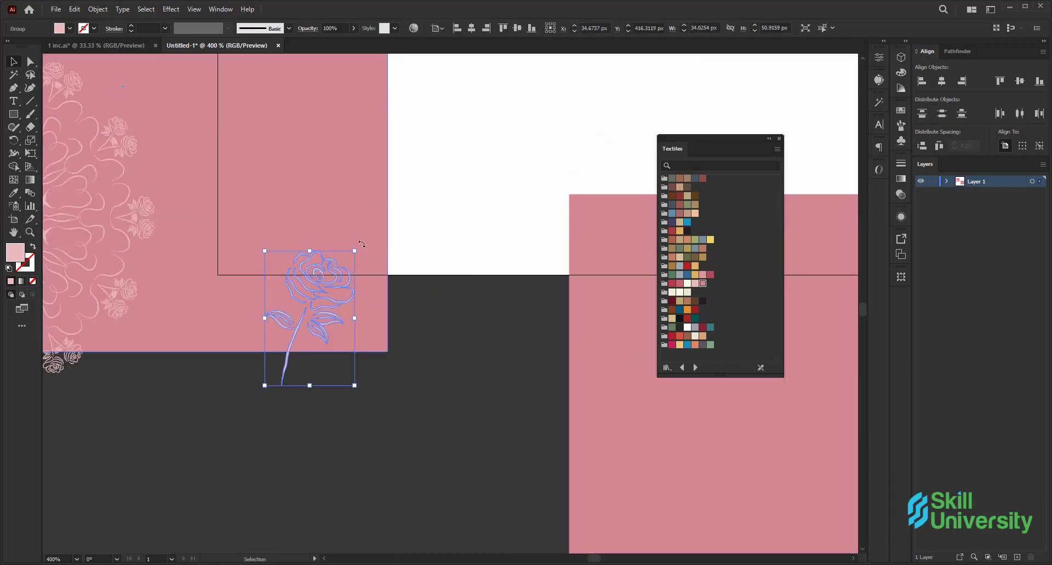
left_click_drag(361, 244, 355, 361)
left_click_drag(323, 338, 352, 324)
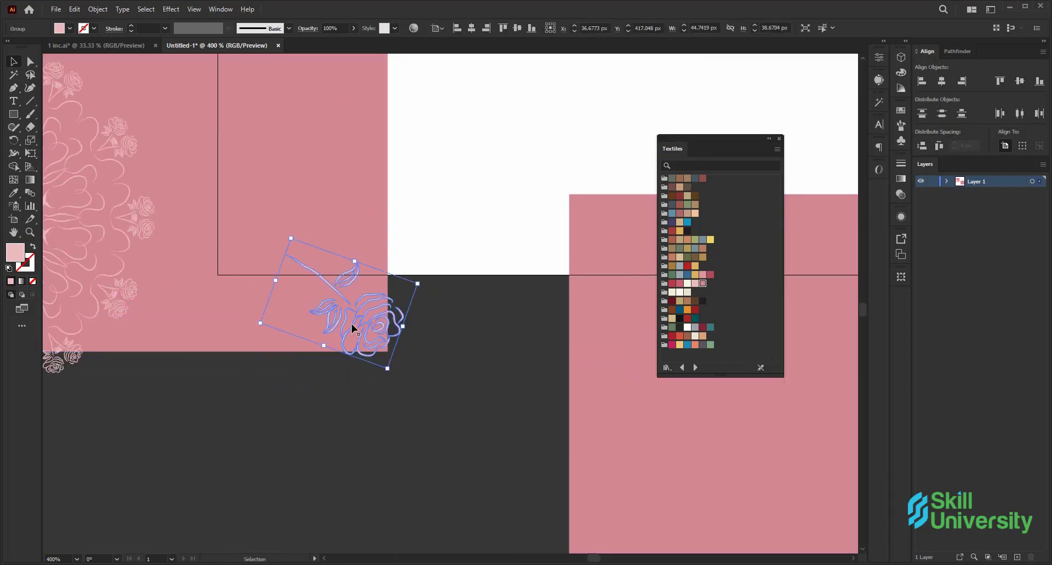
left_click_drag(274, 281, 187, 210)
left_click_drag(330, 287, 333, 278)
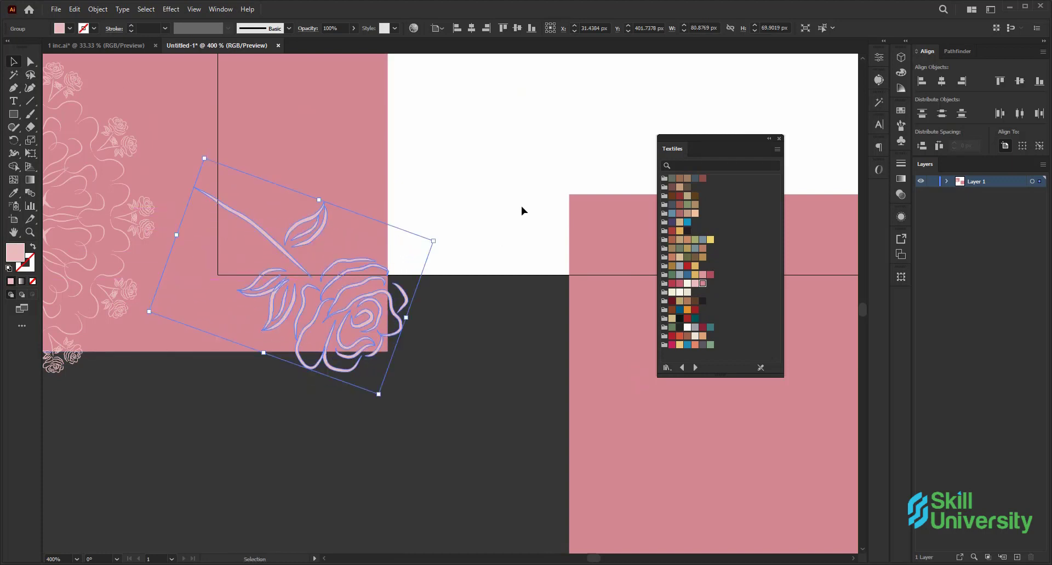
left_click(522, 206)
- Move the star and the four-petal flower onto the left square beside the rose
key("ctrl+1")
scroll(411, 225, "up", 1)
left_click_drag(532, 224, 418, 291)
key("ctrl+z")
scroll(566, 212, "up", 2)
left_click_drag(548, 217, 196, 337)
- Add two copies of the star in different sizes to the left of the rose bloom
scroll(218, 356, "up", 3)
left_click(347, 254)
scroll(346, 254, "down", 2)
left_click_drag(293, 243, 185, 290, "alt")
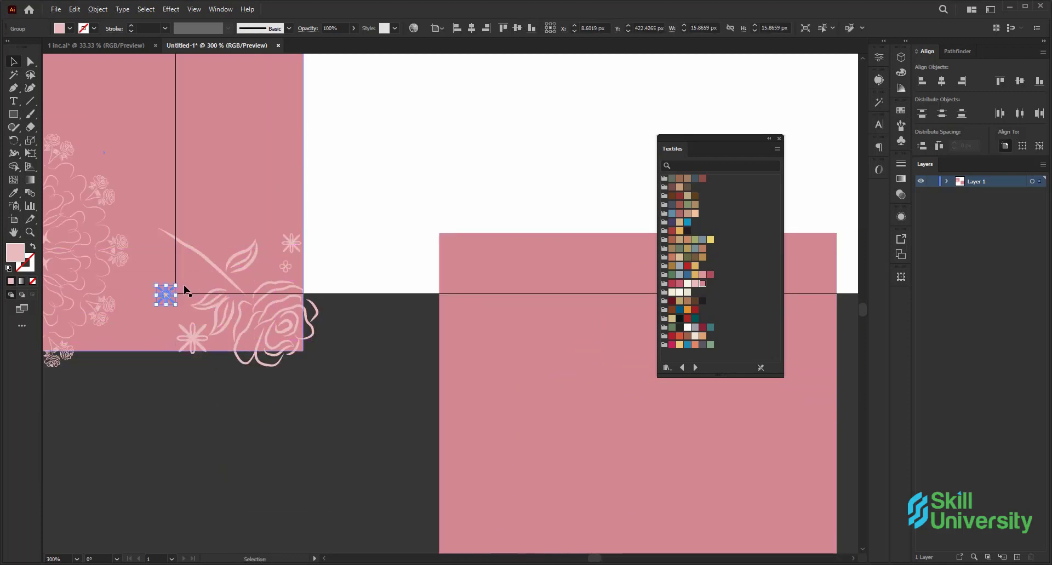
left_click(481, 215)
- Duplicate the mandala and place a smaller copy over the left square's upper-right corner
scroll(481, 289, "down", 3)
left_click_drag(312, 272, 455, 164, "alt")
scroll(455, 164, "up", 3)
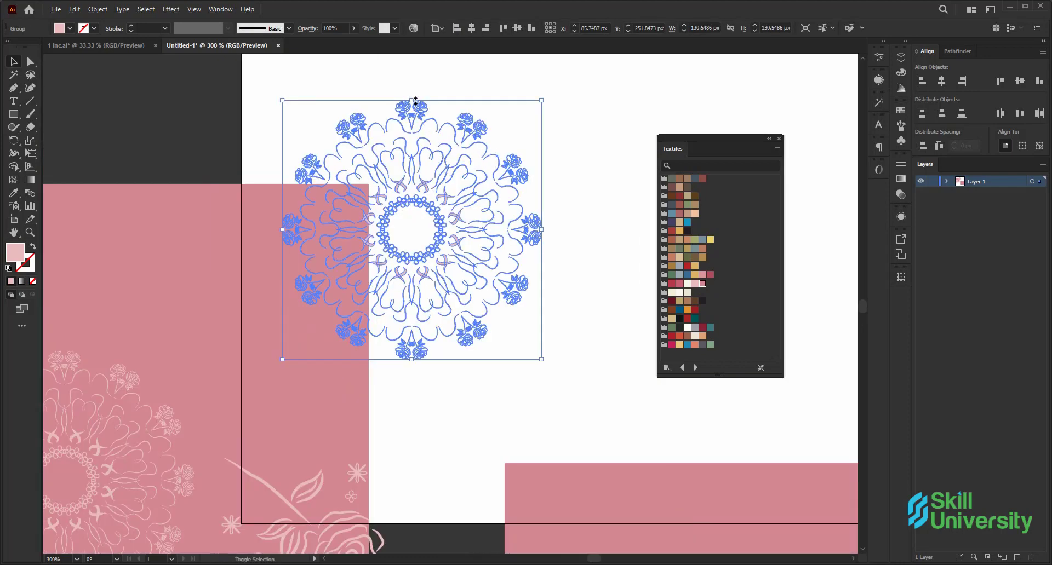
left_click_drag(415, 100, 413, 206, "shift")
left_click_drag(433, 253, 411, 205)
left_click(459, 202)
scroll(462, 200, "down", 2)
left_click(469, 232)
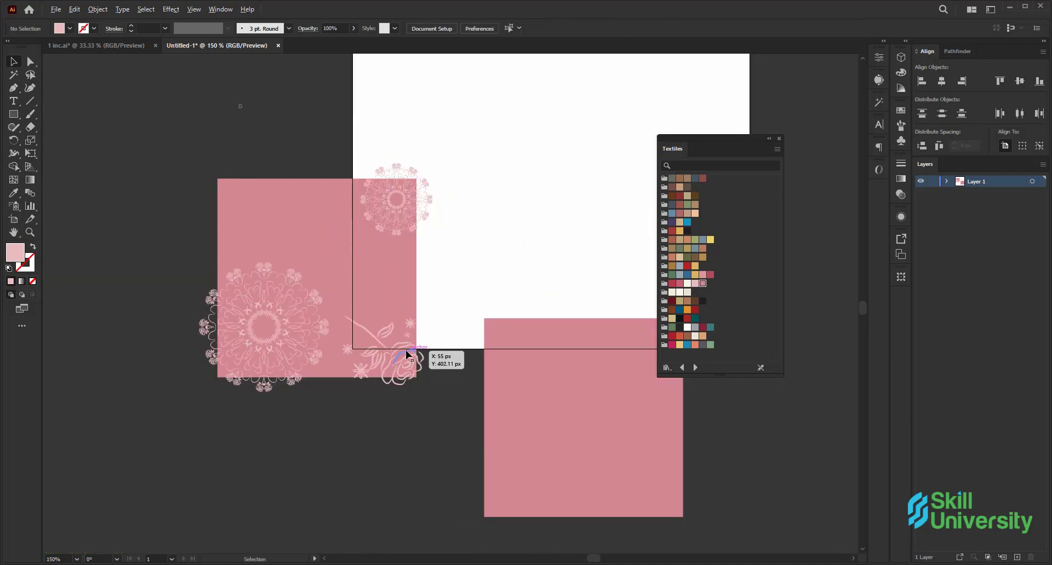
- Duplicate the rose, rotate the copy bloom-up and place it slightly reduced in the left square's upper-left corner
left_click_drag(406, 355, 295, 201, "alt")
left_click_drag(320, 236, 274, 204)
scroll(274, 204, "up", 2)
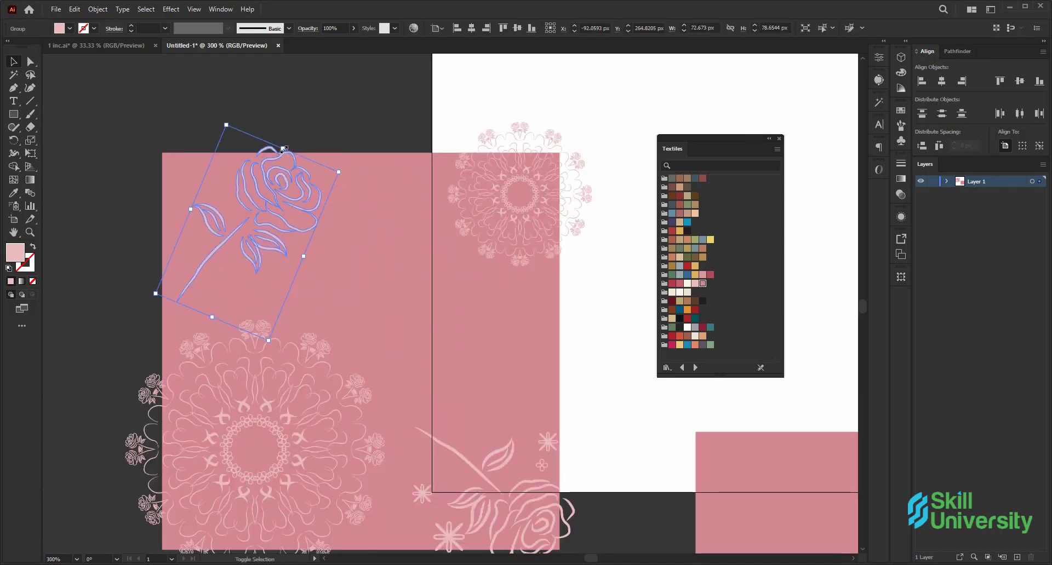
left_click_drag(282, 150, 278, 160, "shift")
left_click(356, 131)
scroll(545, 355, "down", 1)
- Scatter star copies over the square's empty upper and middle areas, enlarging the one above the lower rose to about 28 px
left_click(452, 486)
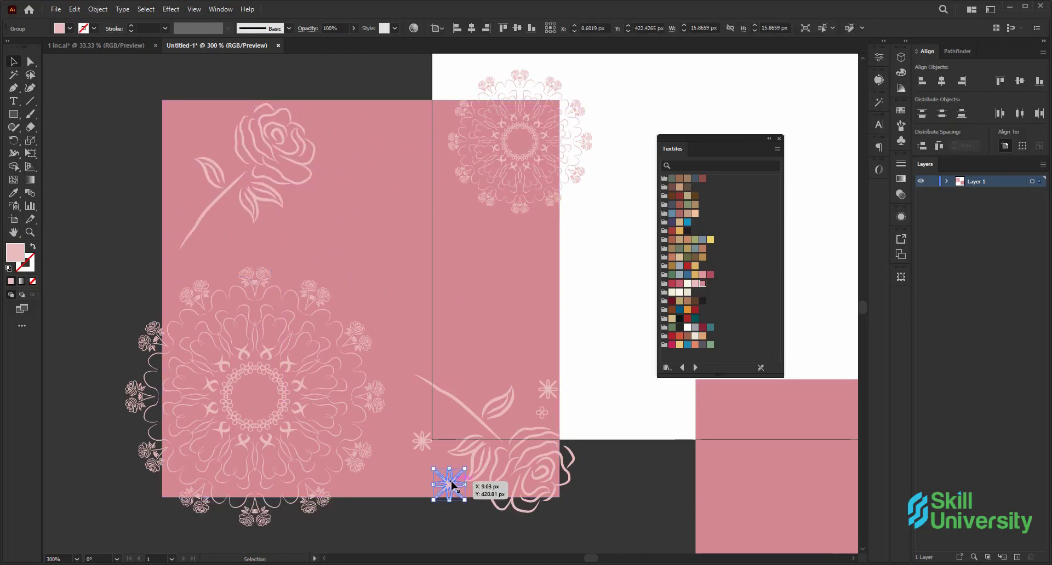
left_click_drag(449, 469, 353, 278, "shift")
key("ctrl+z")
left_click_drag(453, 468, 459, 389)
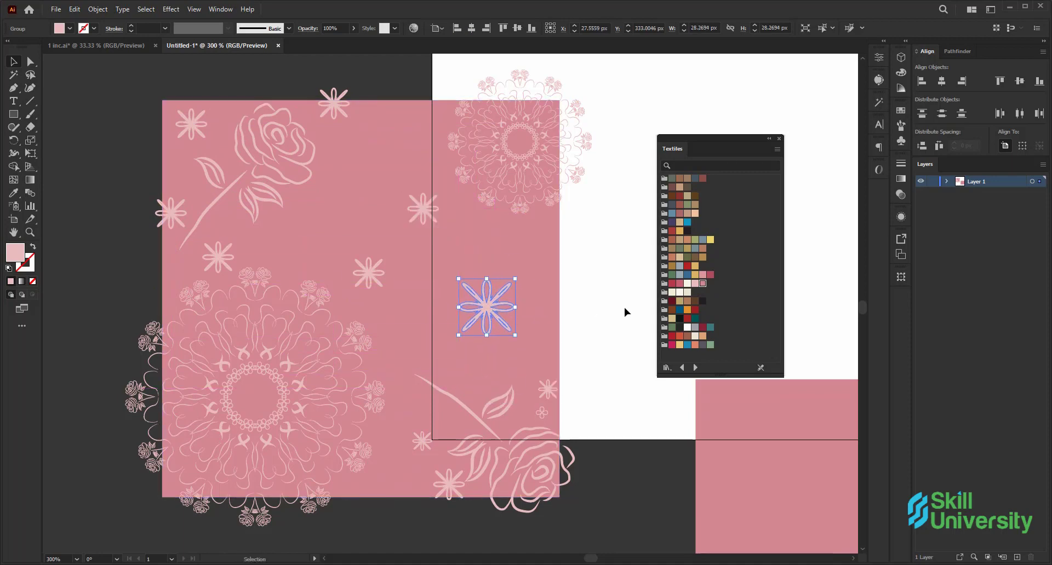
left_click(625, 311)
- Scatter copies of the four-petal flower over the remaining gaps between the square's motifs
left_click_drag(546, 412, 517, 238)
left_click_drag(518, 238, 394, 472)
left_click_drag(394, 472, 310, 246)
left_click(380, 211)
left_click_drag(310, 246, 377, 153)
left_click(359, 208)
left_click_drag(377, 154, 378, 106)
left_click(299, 88)
scroll(227, 108, "down", 3)
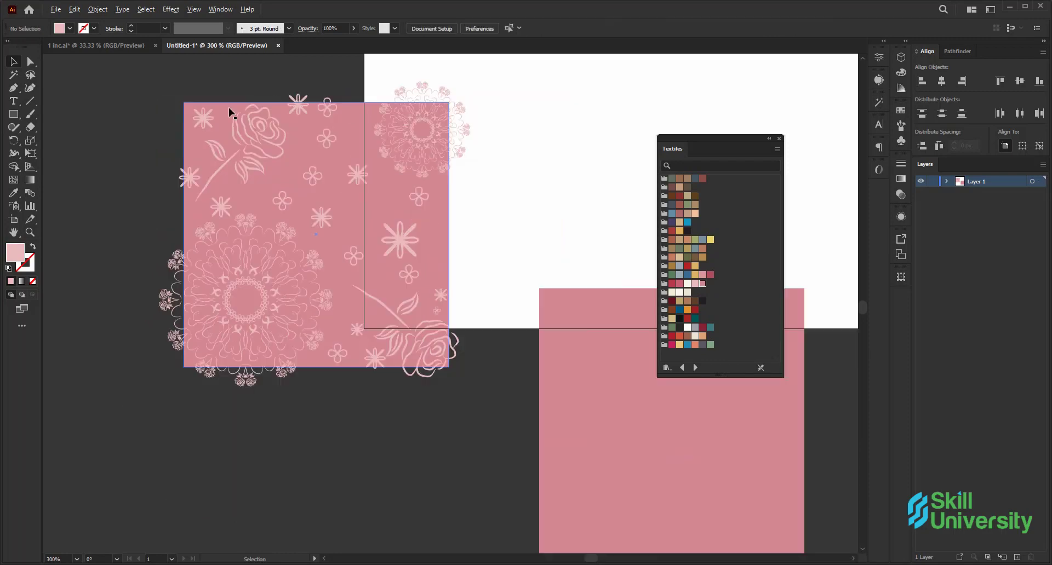
- Align the plain pink square exactly over the motif square, using the motif square as the key object
scroll(246, 153, "up", 1)
left_click(534, 331)
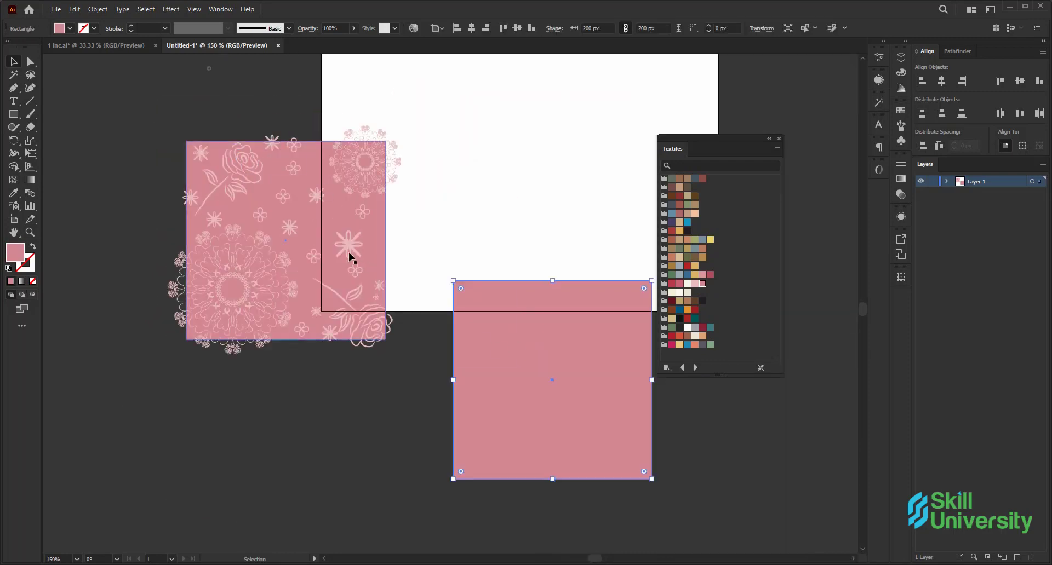
left_click(340, 213, "shift")
left_click(340, 210)
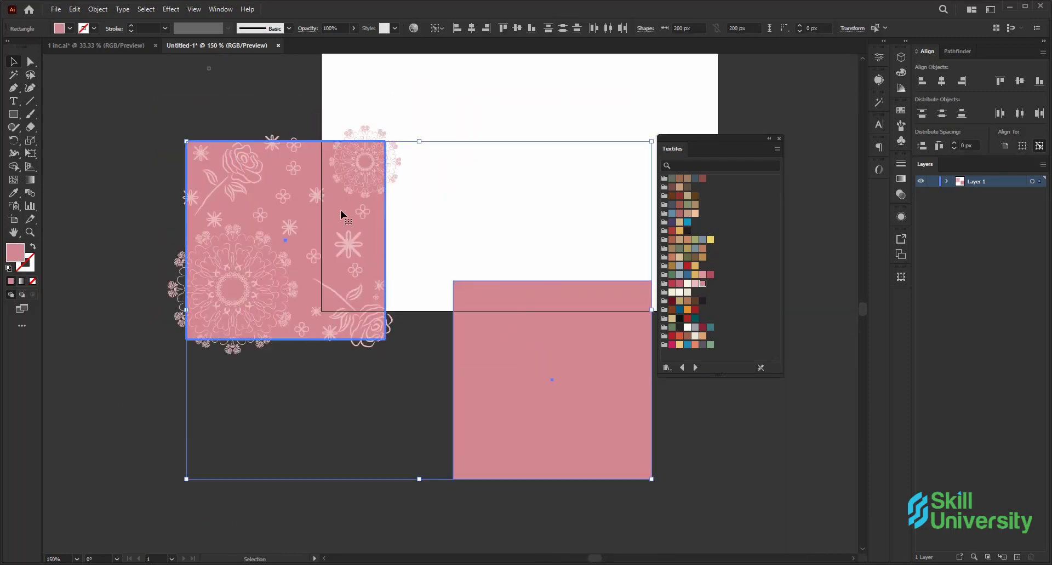
left_click(488, 29)
left_click(518, 28)
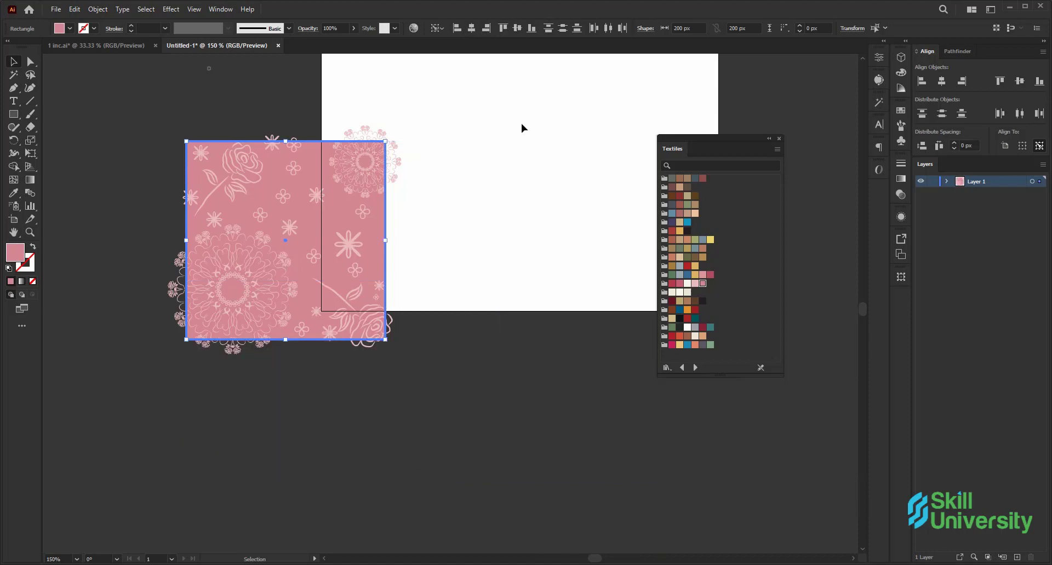
left_click(522, 124)
- Bring the pink square to the front and use it as a clipping mask over all the artwork
left_click(344, 218)
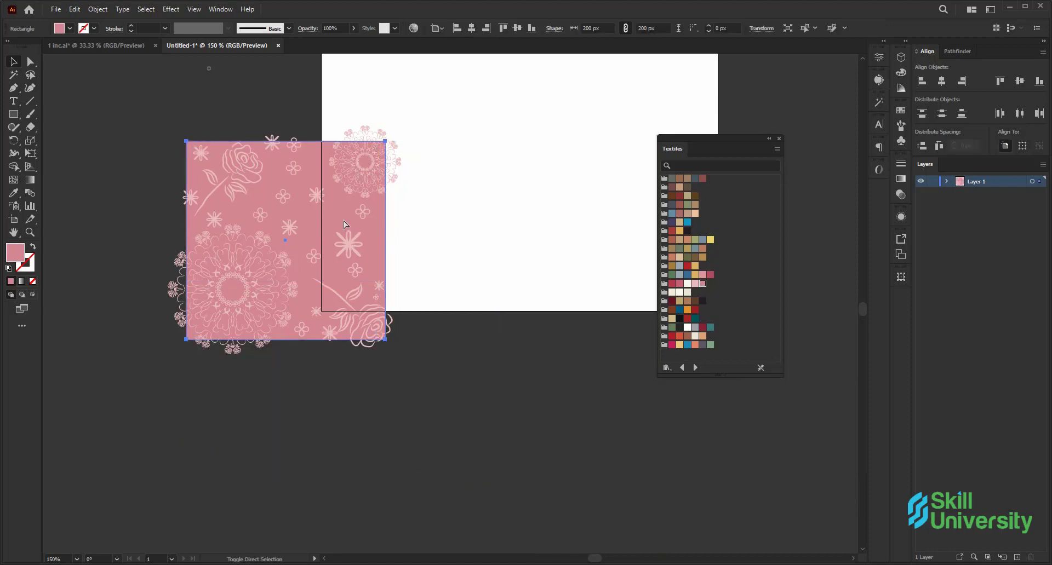
key("ctrl+shift+bracketright")
key("ctrl+a")
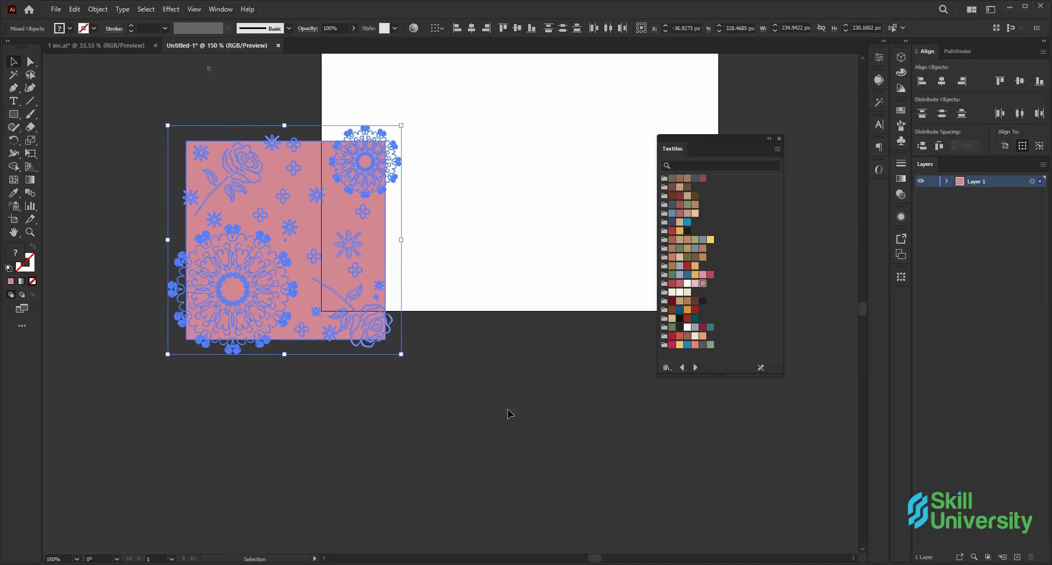
key("ctrl+7")
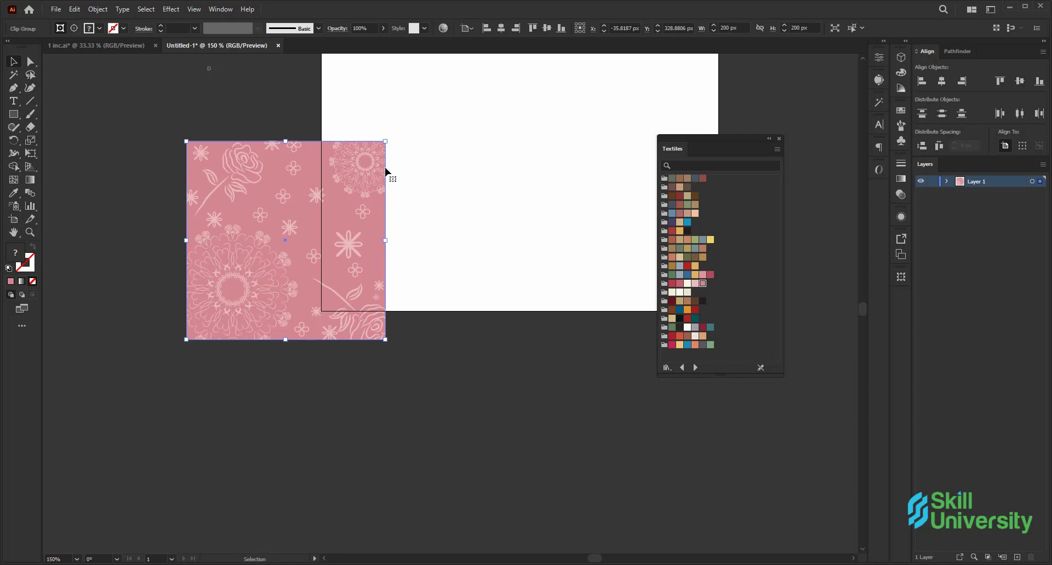
- Align the clipped pattern tile to the artboard's upper-left corner
scroll(390, 155, "up", 2)
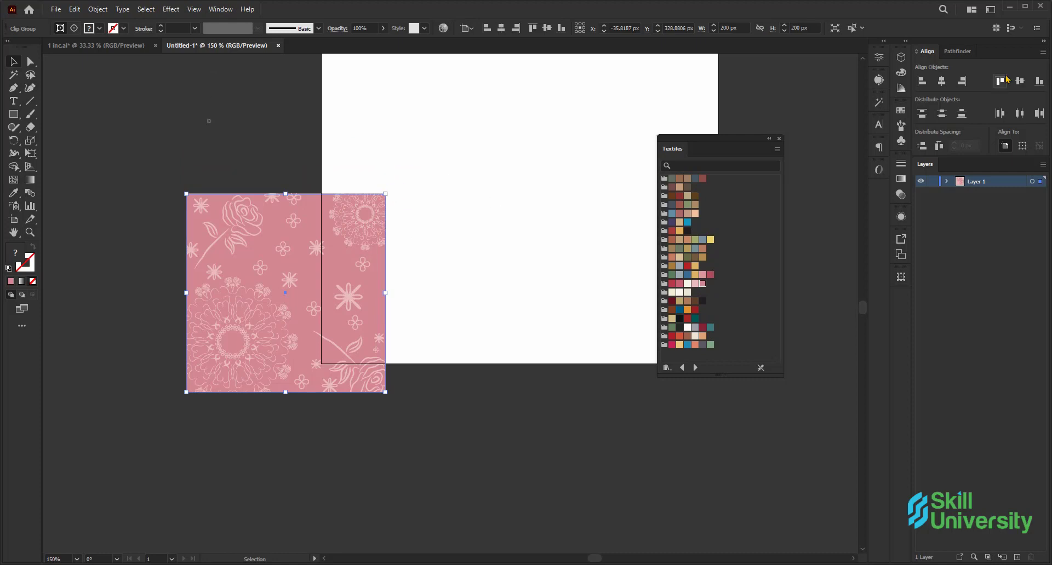
left_click_drag(734, 149, 821, 273)
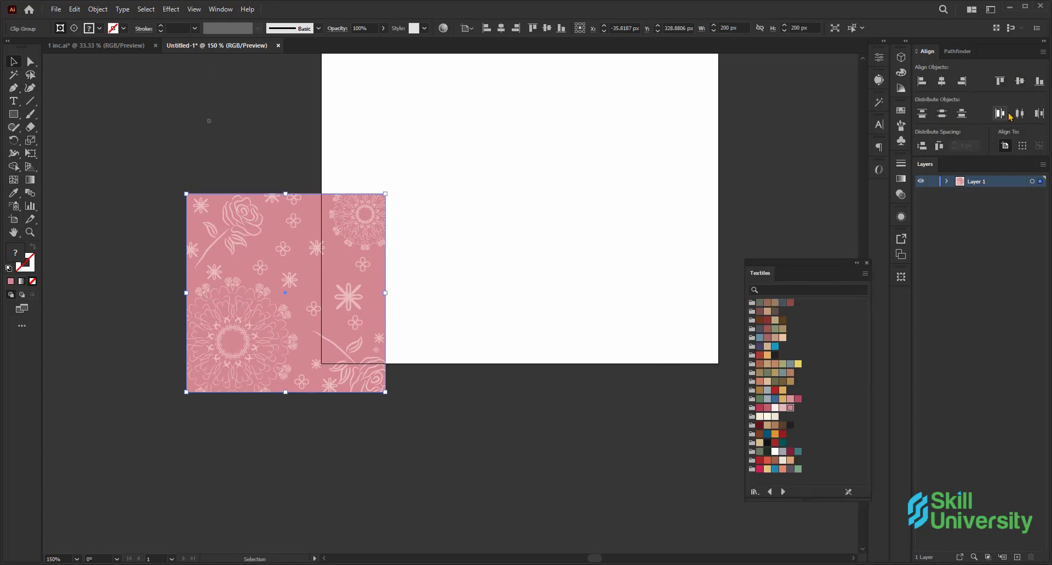
left_click(922, 81)
left_click(999, 81)
scroll(634, 177, "up", 2)
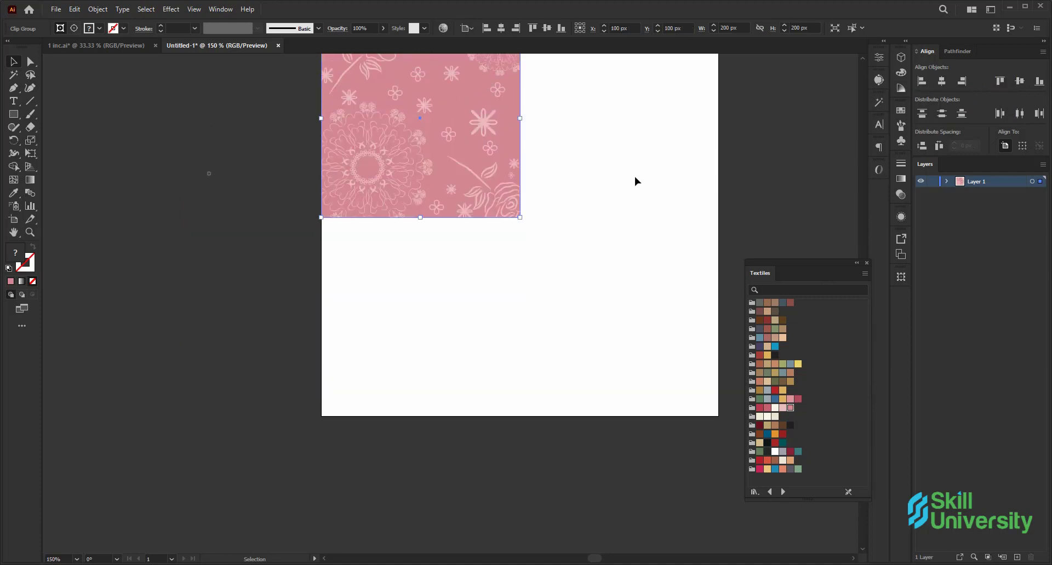
scroll(629, 167, "up", 2)
scroll(453, 133, "up", 1)
- Reflect a copy of the tile across the vertical axis and place it beside the original, filling the artboard's upper half
right_click(452, 130)
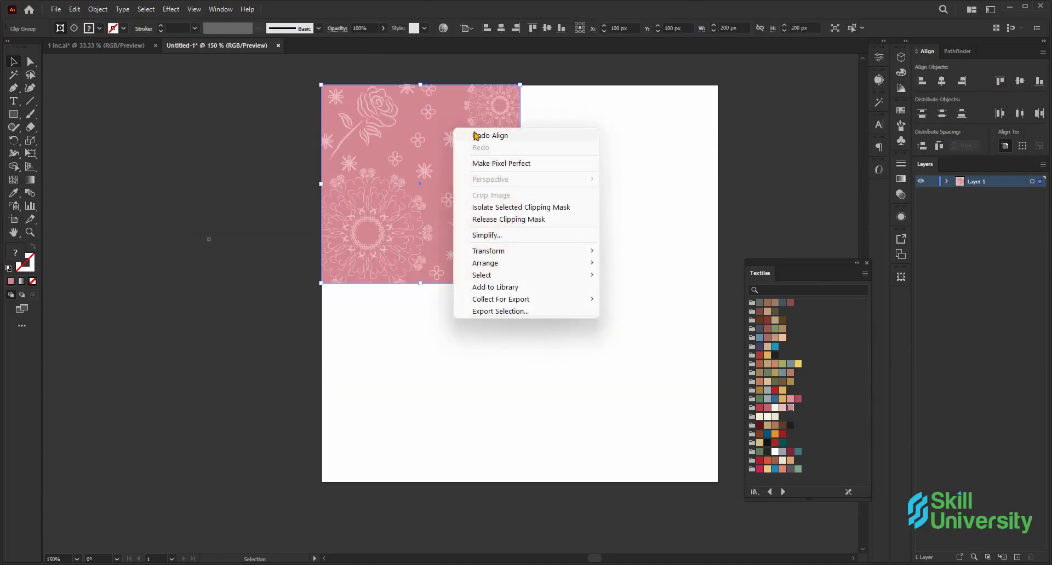
mouse_move(504, 251)
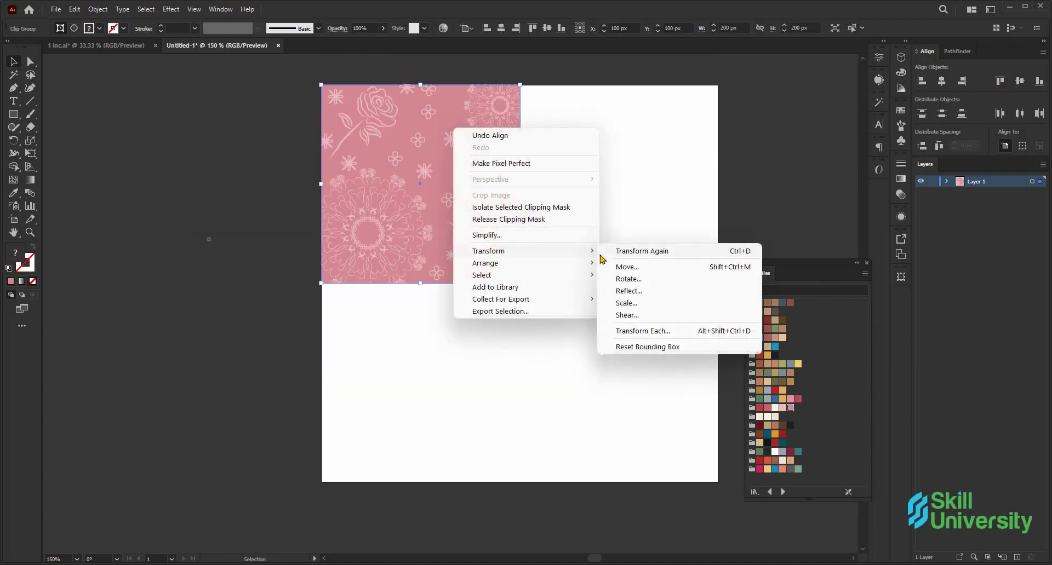
left_click(627, 291)
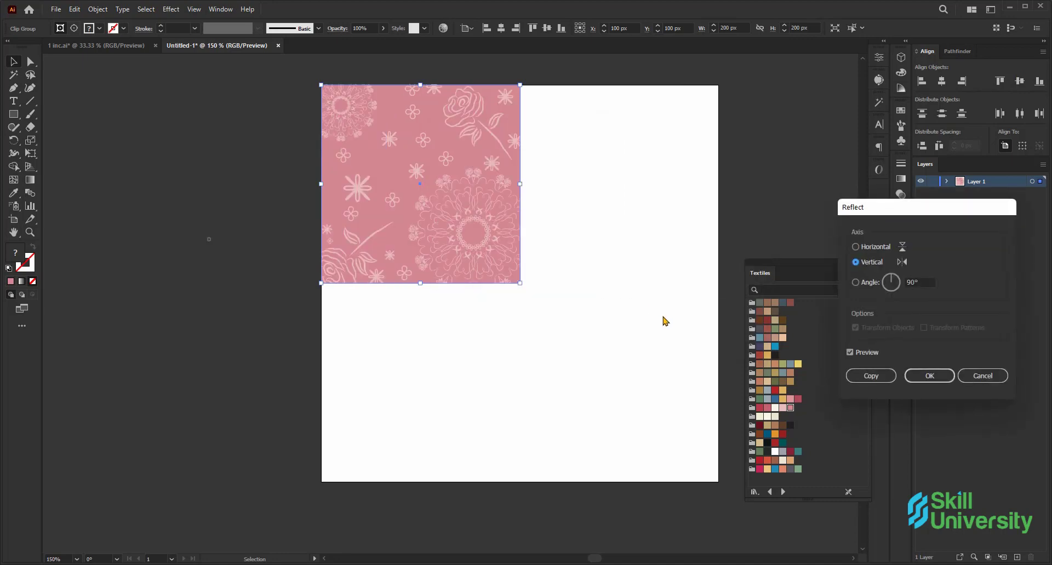
left_click(870, 376)
left_click_drag(458, 179, 651, 167)
left_click(727, 145)
- Select the two mirrored tiles in the artboard's upper half and group them
scroll(429, 167, "down", 3)
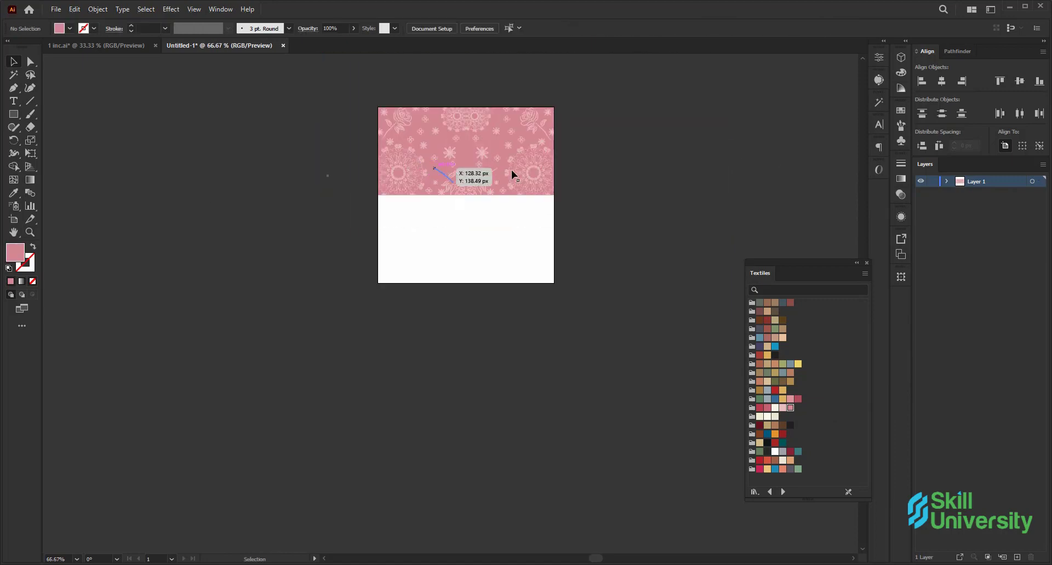
scroll(513, 175, "up", 3)
left_click_drag(557, 309, 266, 160)
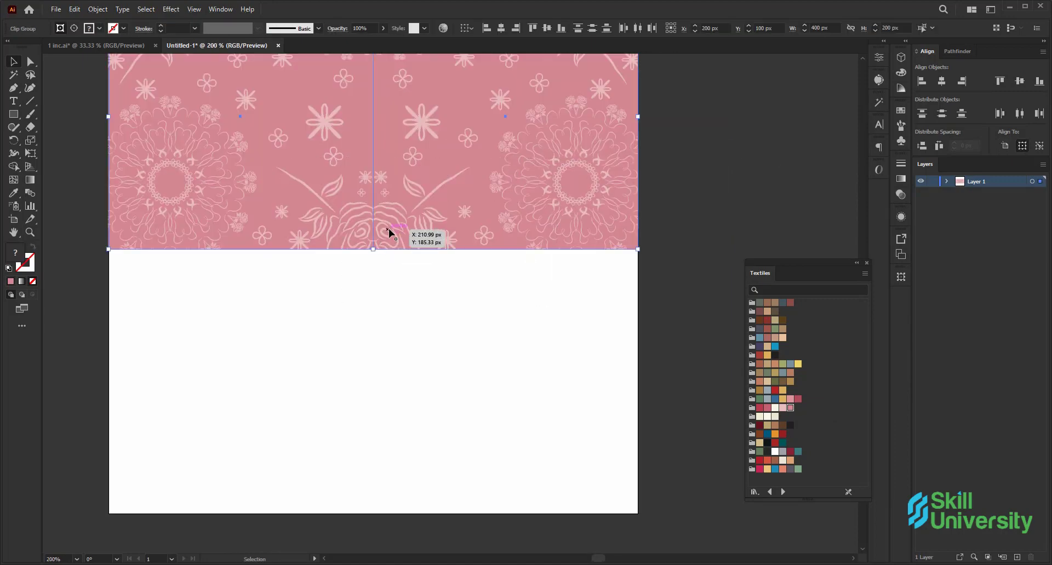
key("ctrl+g")
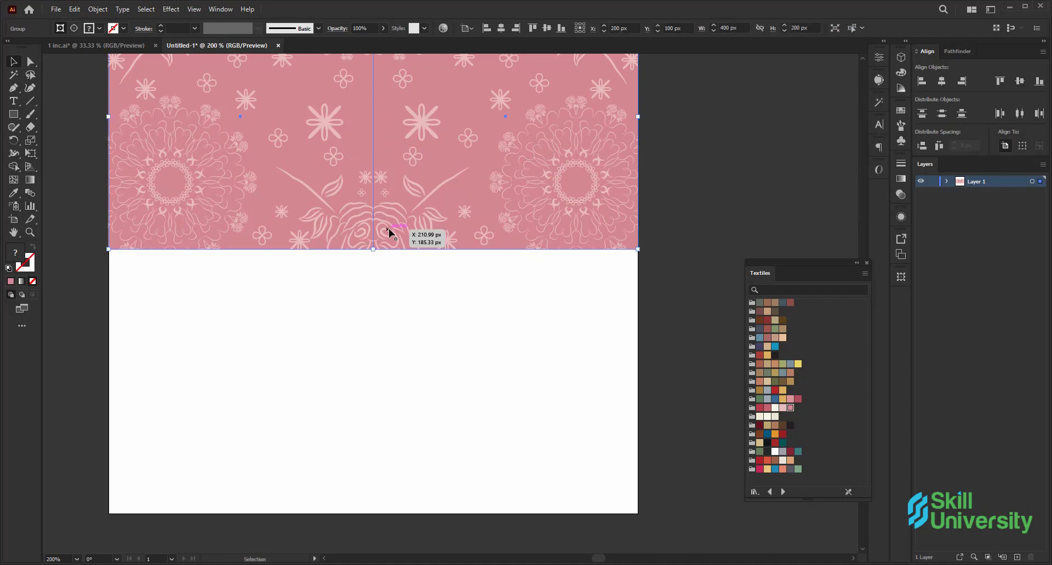
- Reflect a copy of the grouped row across the horizontal axis and align it to the artboard's bottom edge
right_click(555, 172)
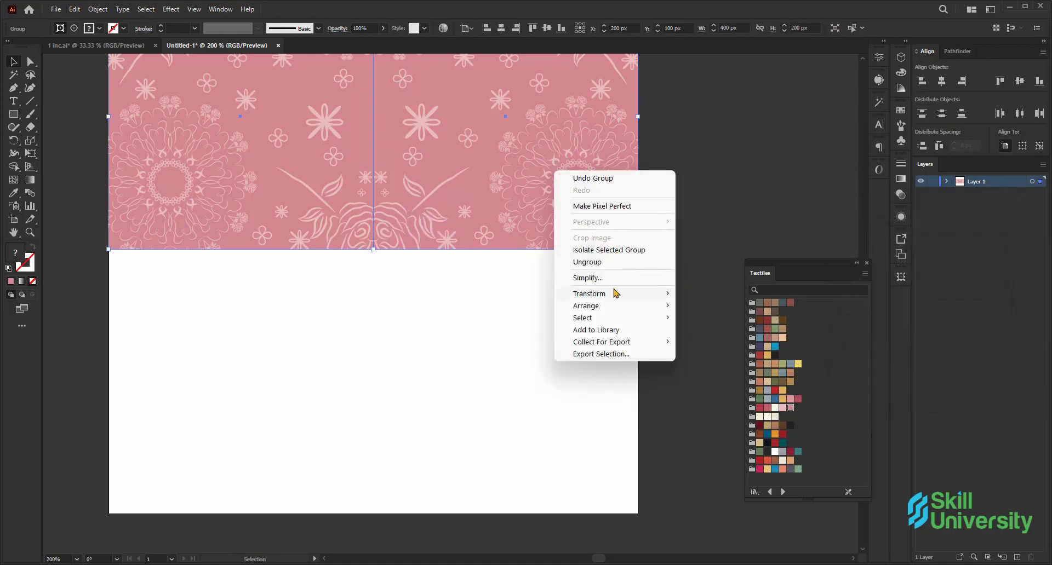
mouse_move(614, 293)
left_click(748, 334)
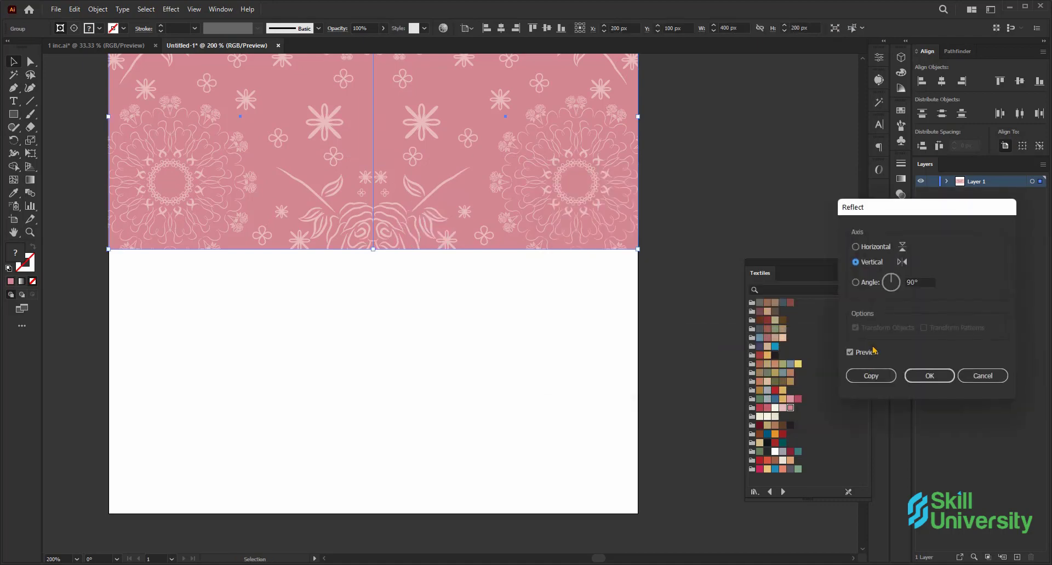
left_click(856, 247)
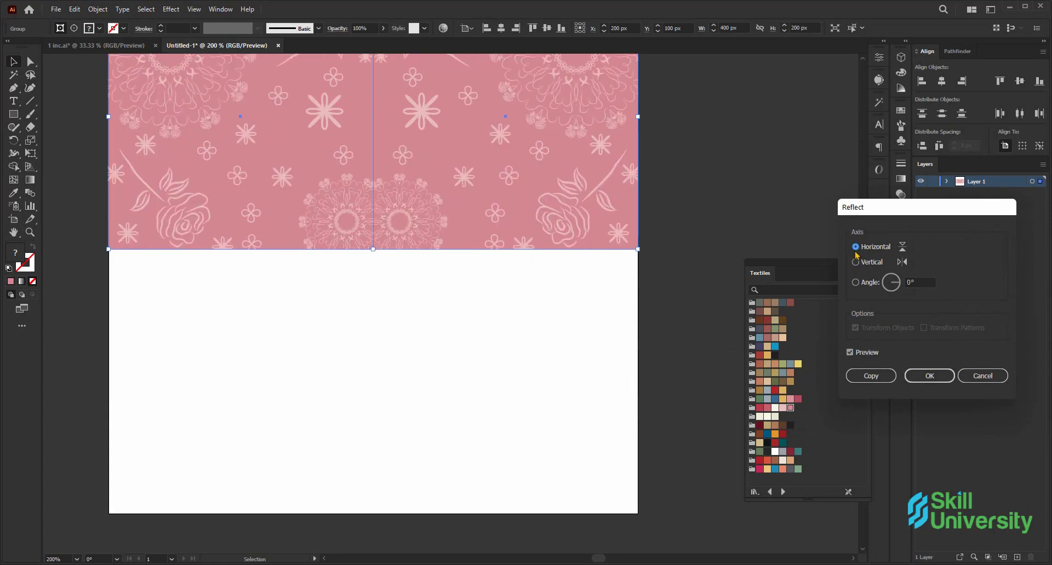
left_click(871, 376)
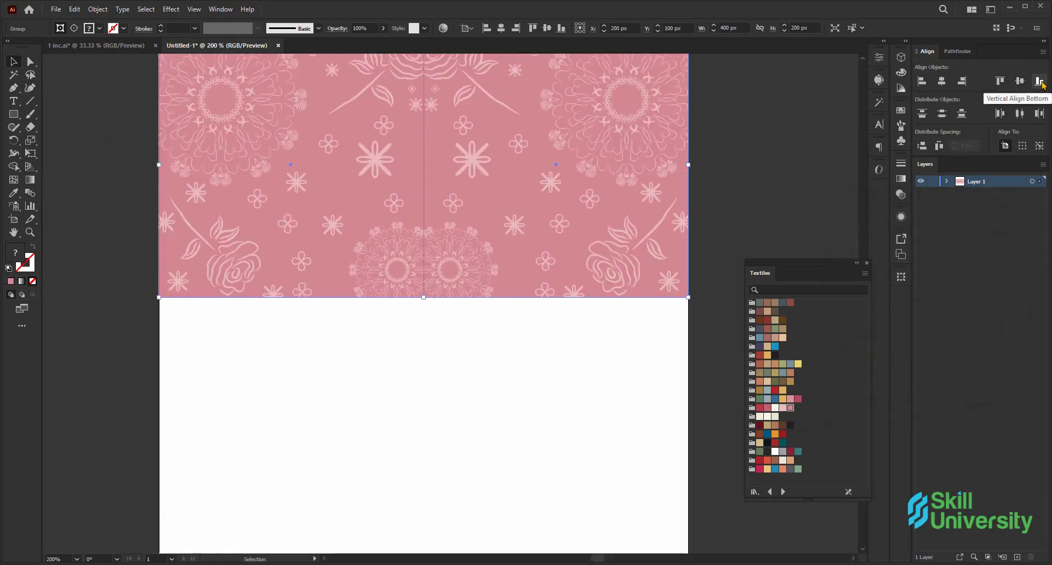
left_click(1039, 83)
left_click(770, 151)
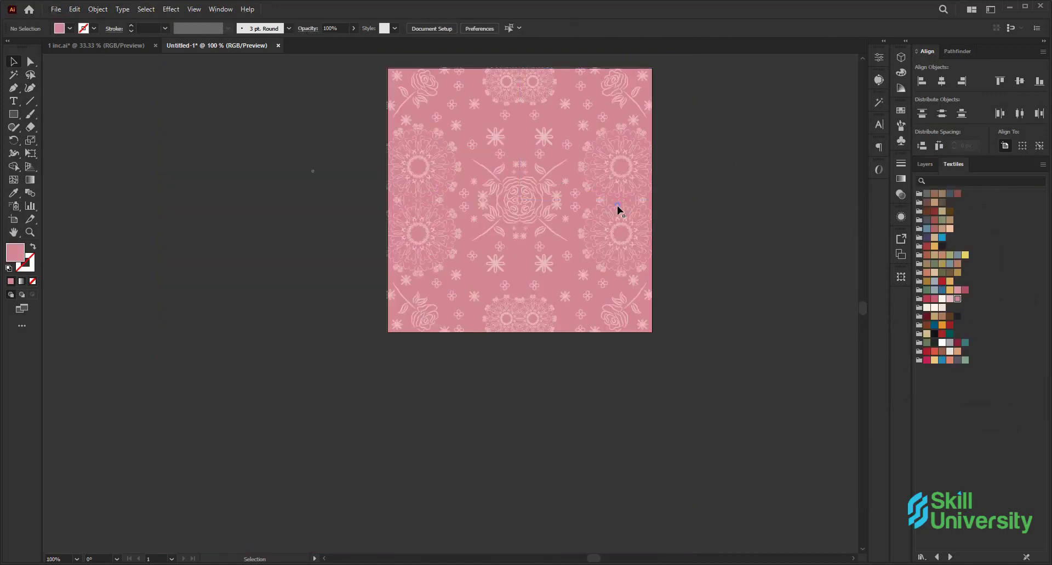
- Duplicate the whole four-tile pattern 400 px horizontally so the copy sits directly against the original's right edge
scroll(617, 211, "up", 2)
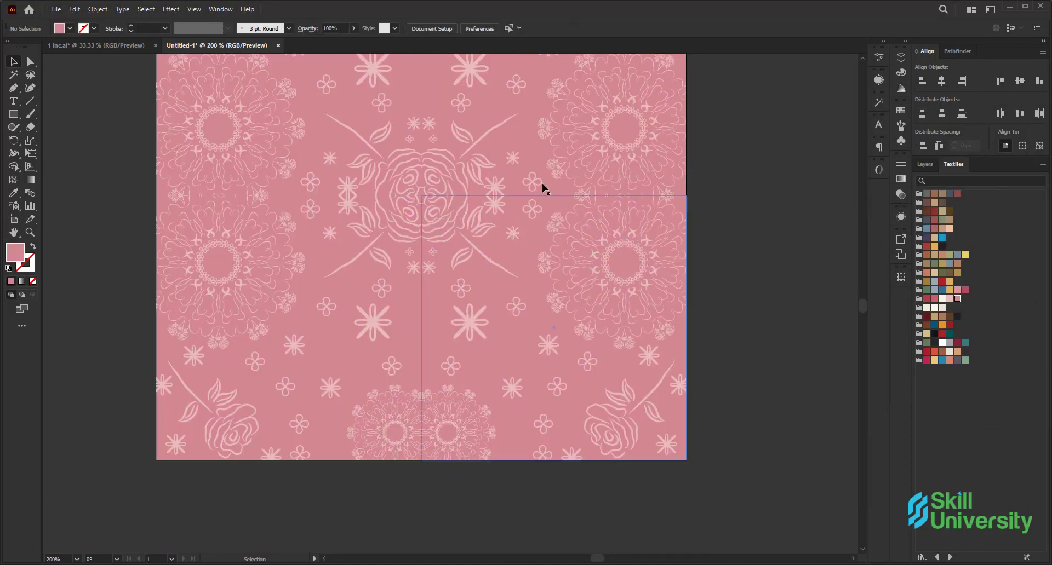
scroll(393, 226, "up", 1)
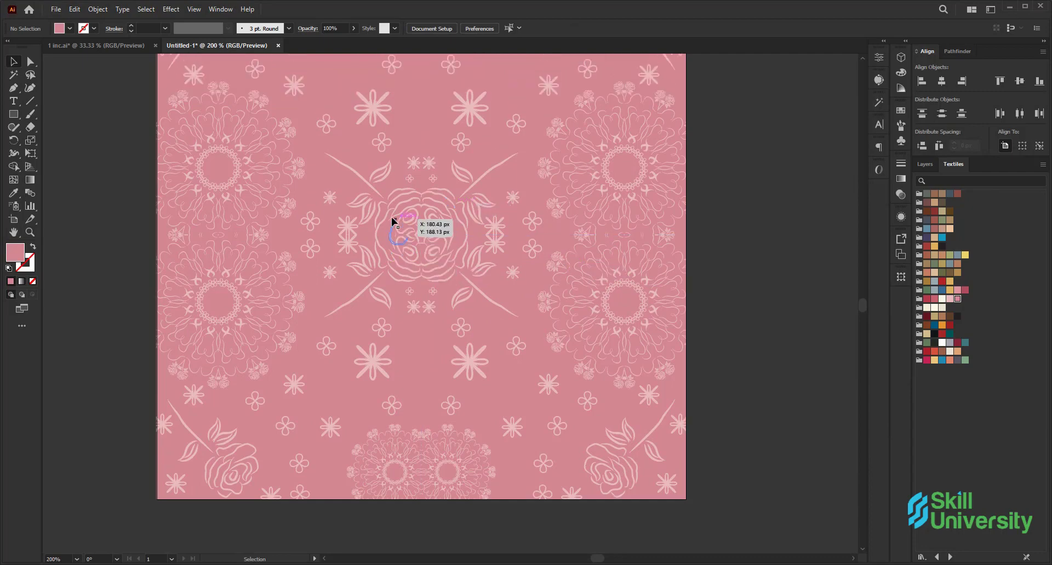
scroll(392, 222, "down", 2)
left_click_drag(386, 162, 655, 175)
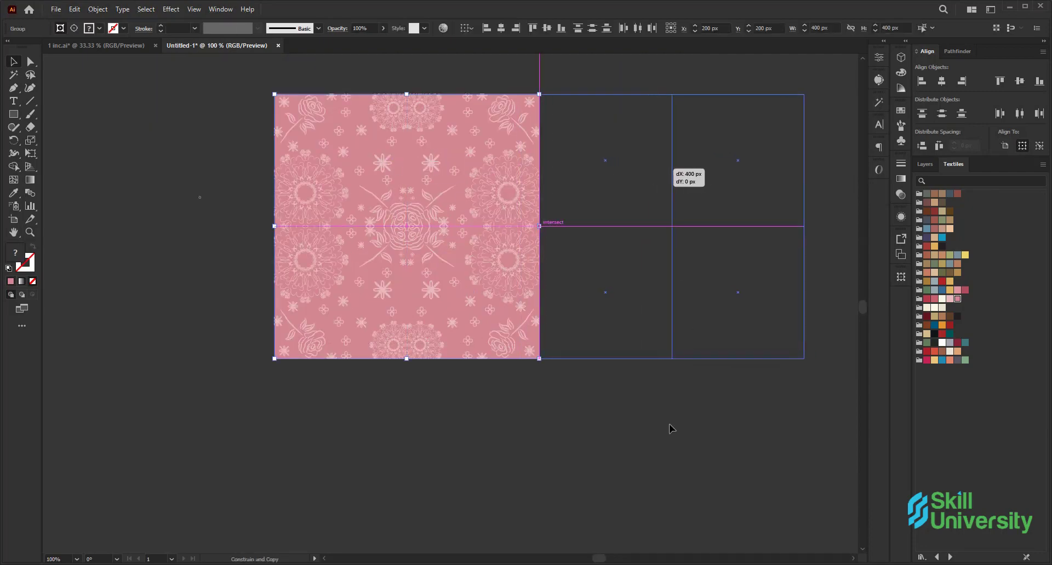
left_click(667, 423)
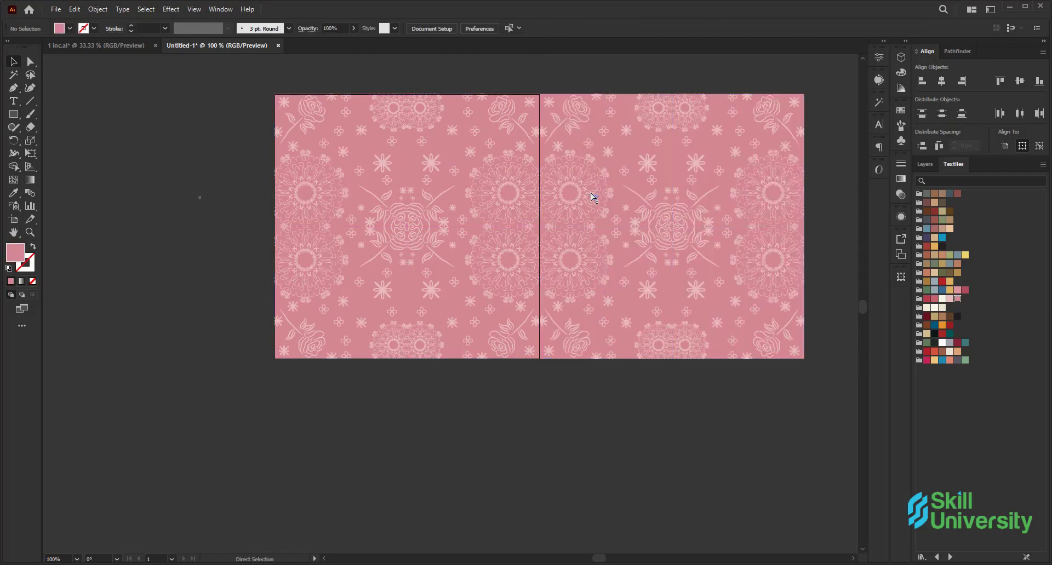
- Select both pattern blocks and move them together diagonally down and right, away from the artboard's upper-left corner
key("ctrl+z")
key("ctrl+z")
left_click_drag(369, 178, 614, 421)
key("ctrl+a")
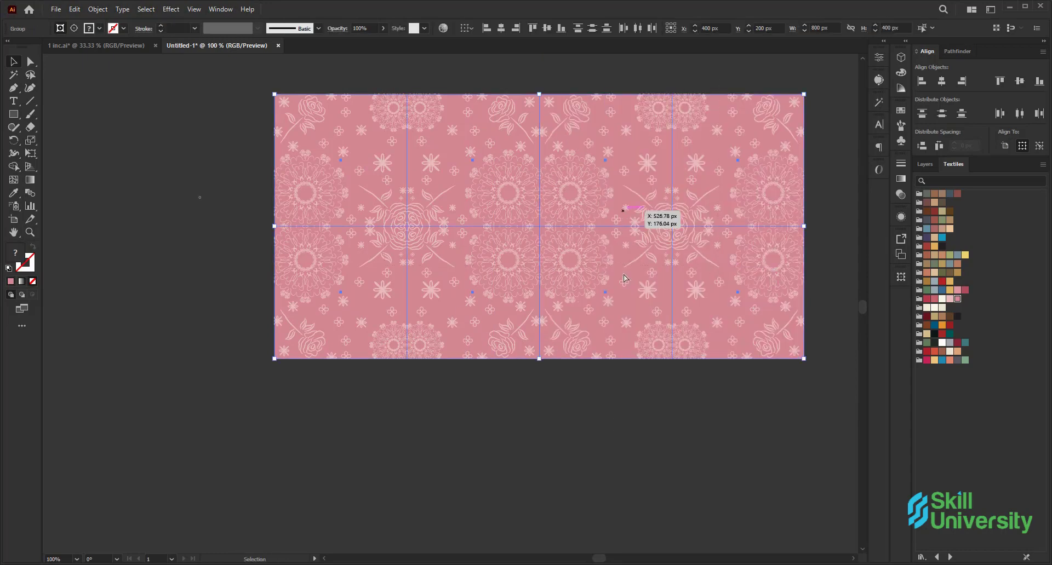
left_click_drag(625, 279, 504, 222)
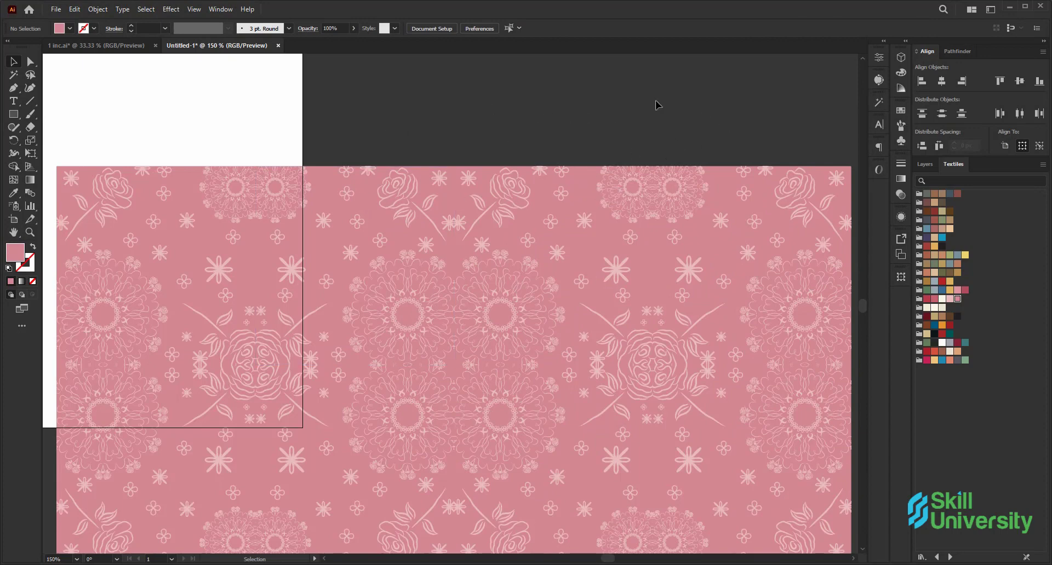
key("ctrl+minus")
key("ctrl+minus")
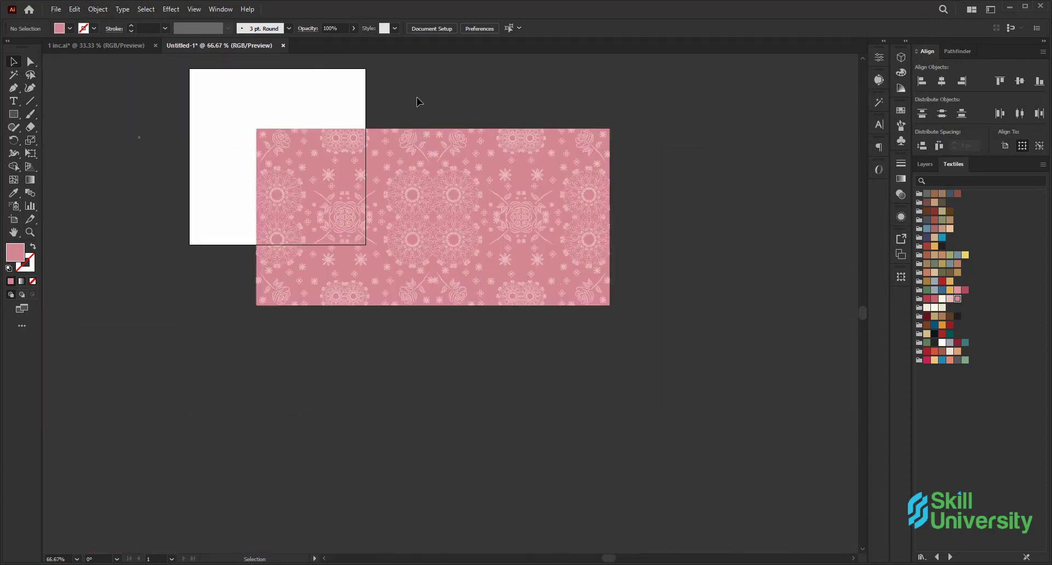